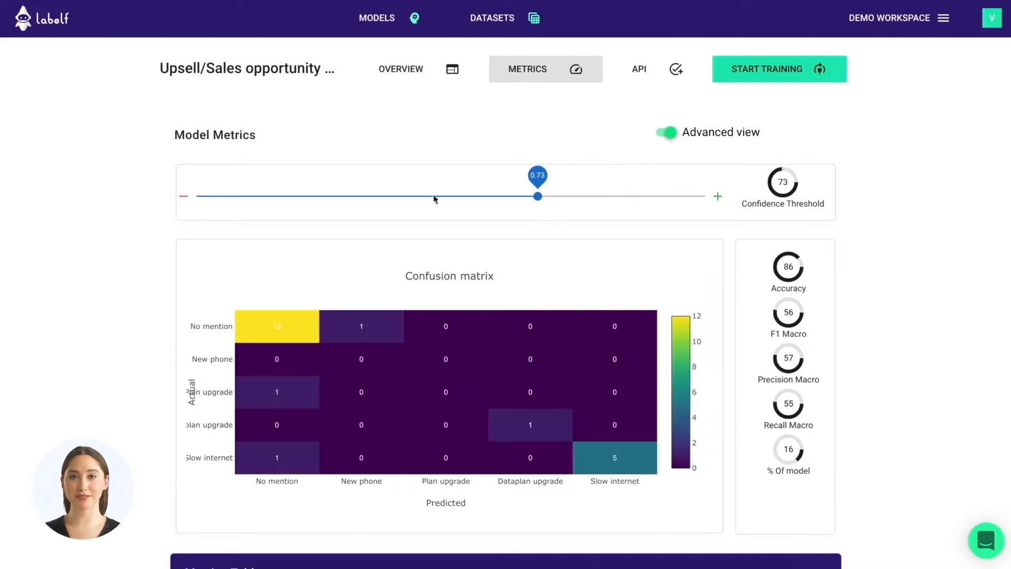
- Open the overview of the Upsell/Sales opportunity model and examine each label's share in the predicted label distribution
left_click(412, 82)
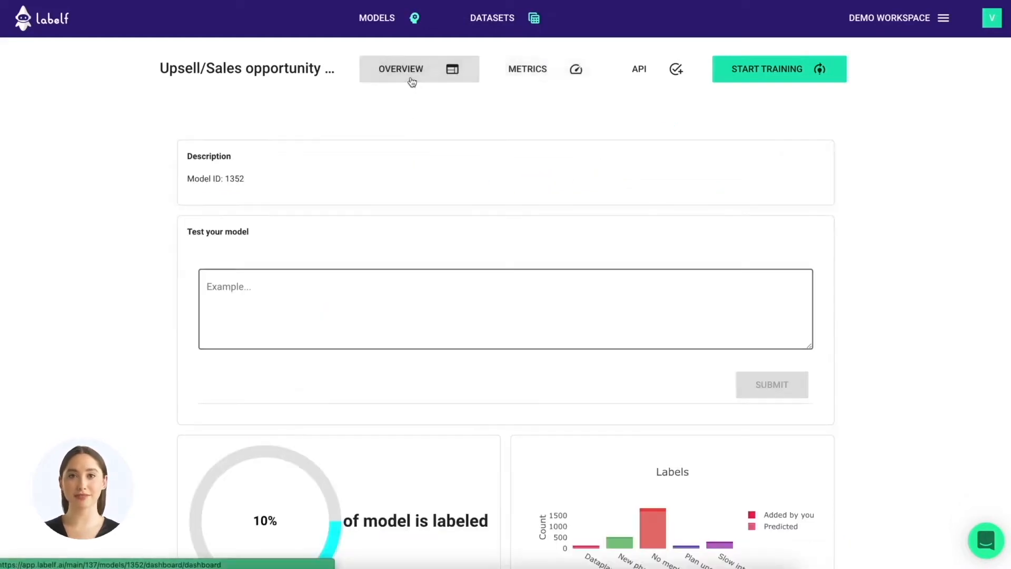
scroll(151, 368, "down", 5)
scroll(151, 366, "down", 8)
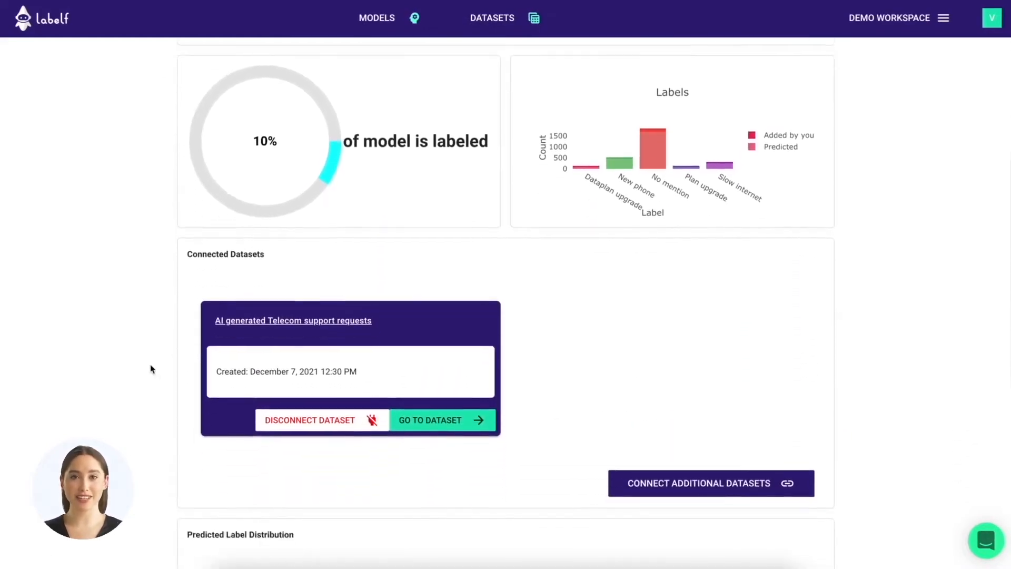
scroll(150, 369, "down", 2)
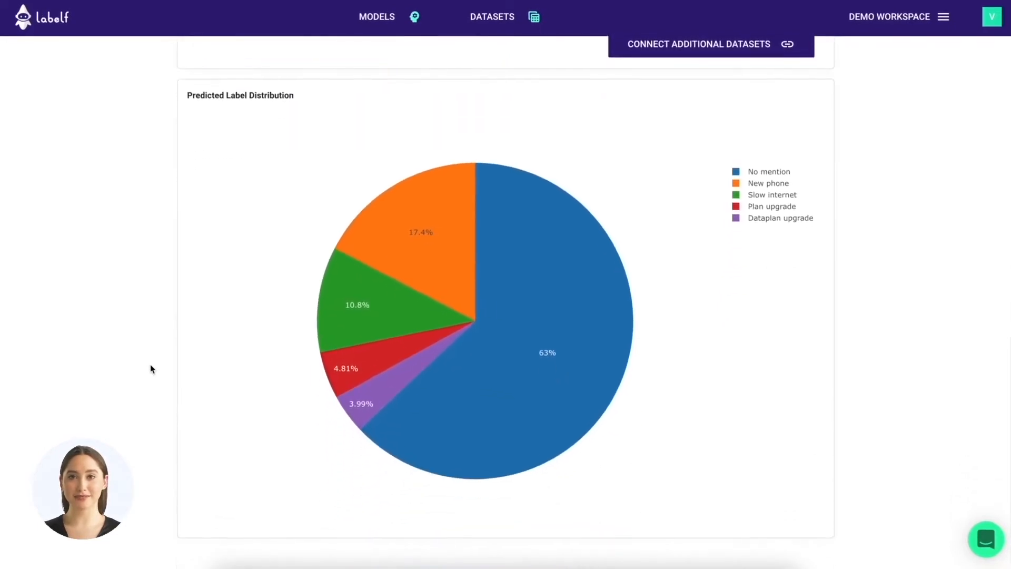
mouse_move(523, 247)
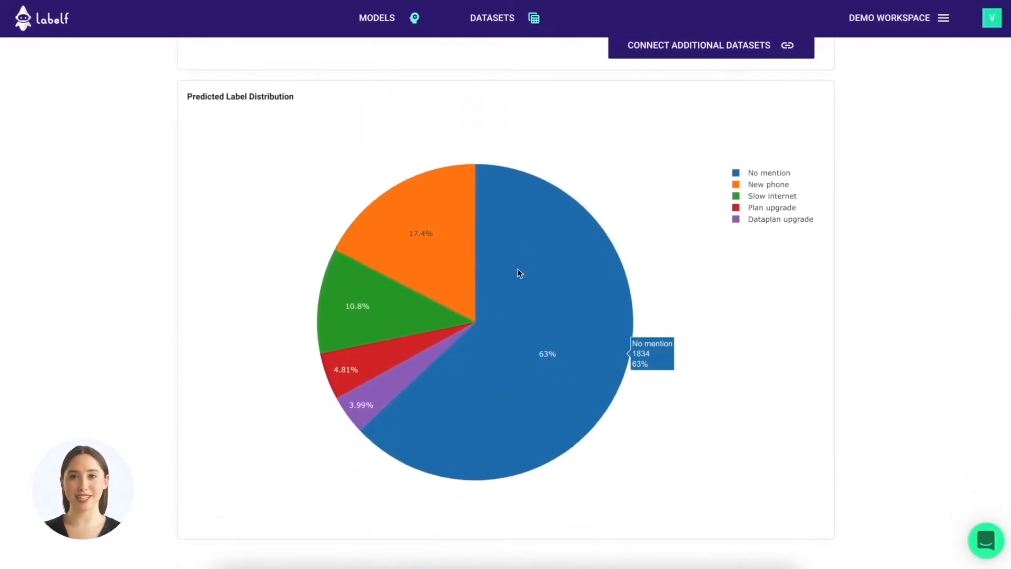
mouse_move(392, 392)
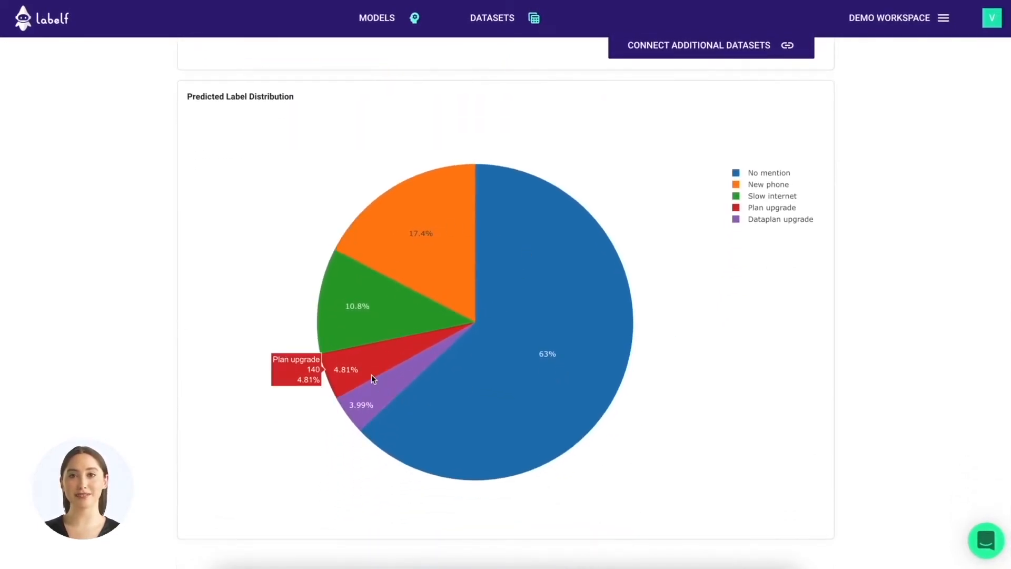
mouse_move(375, 330)
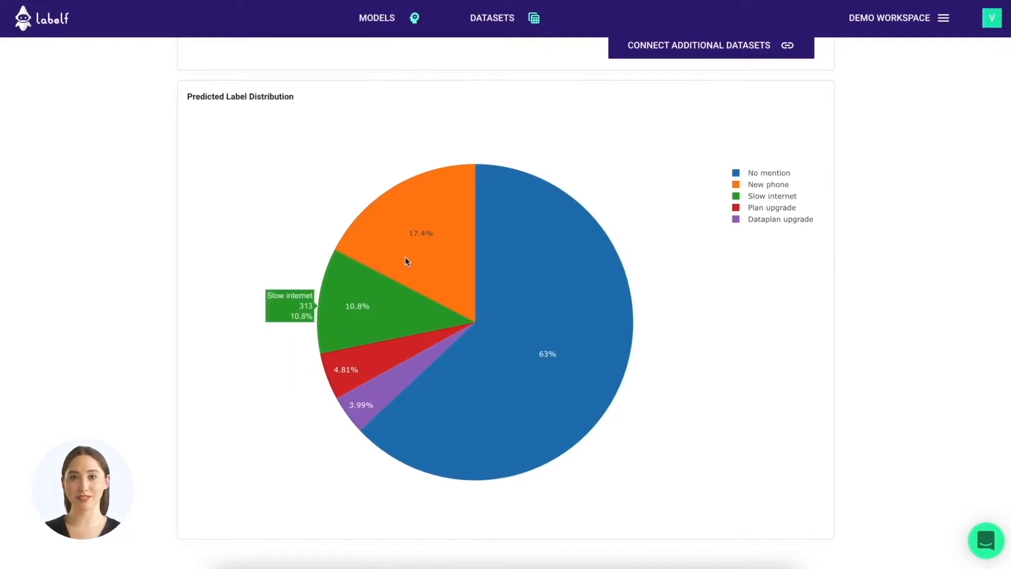
mouse_move(429, 229)
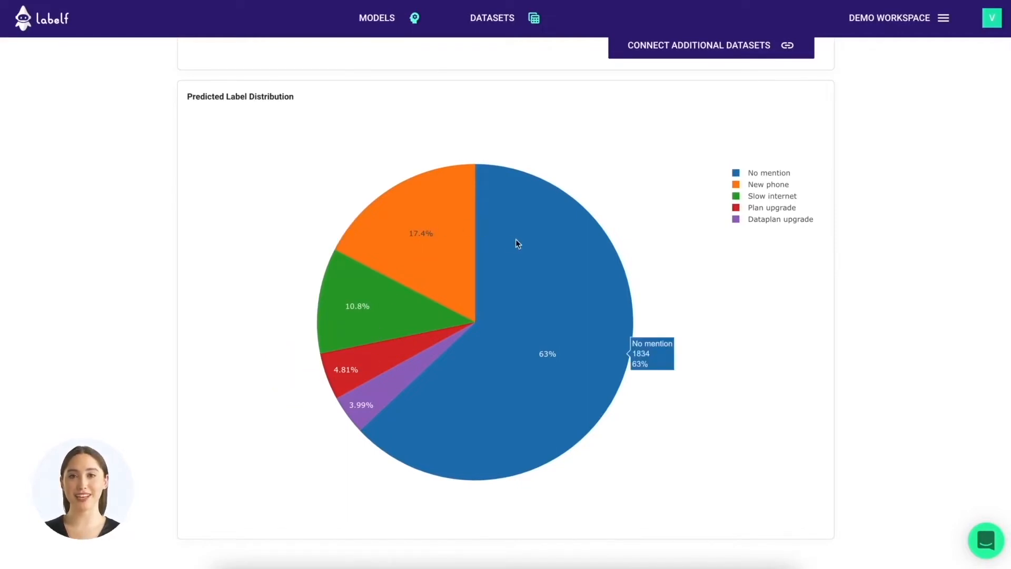
mouse_move(373, 370)
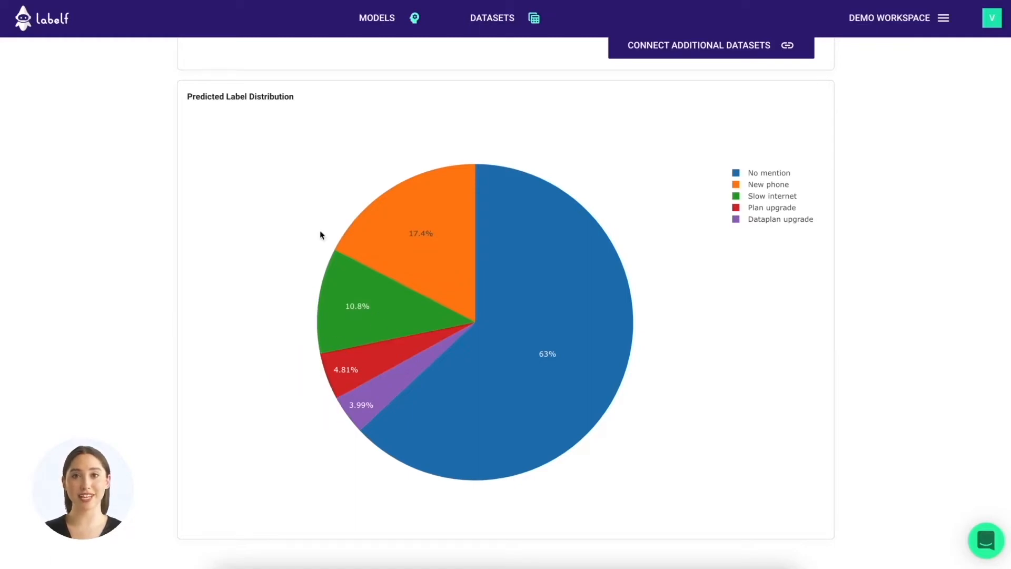
- Test the model on the example text "my computer is crap"
scroll(323, 227, "up", 15)
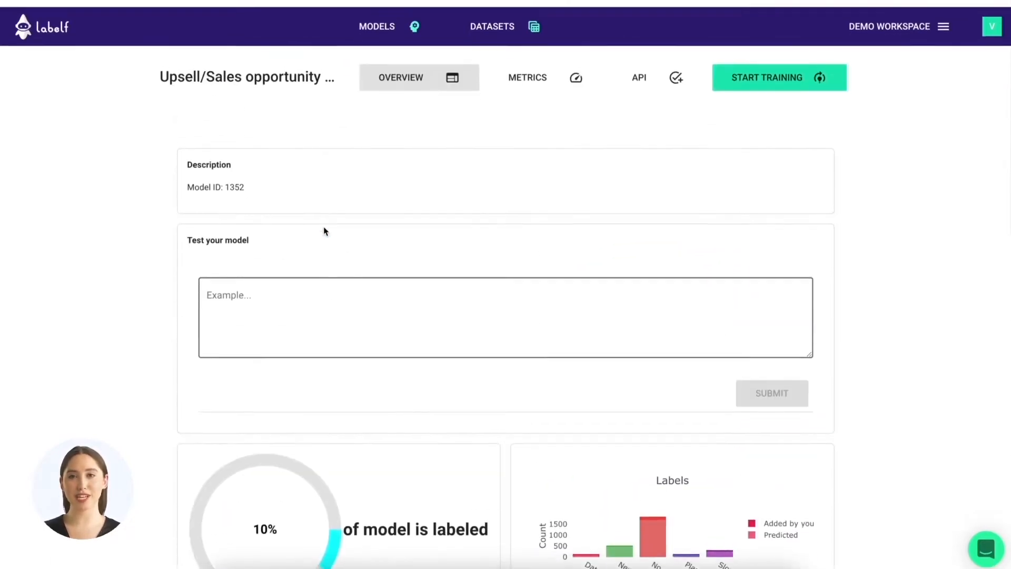
left_click(337, 284)
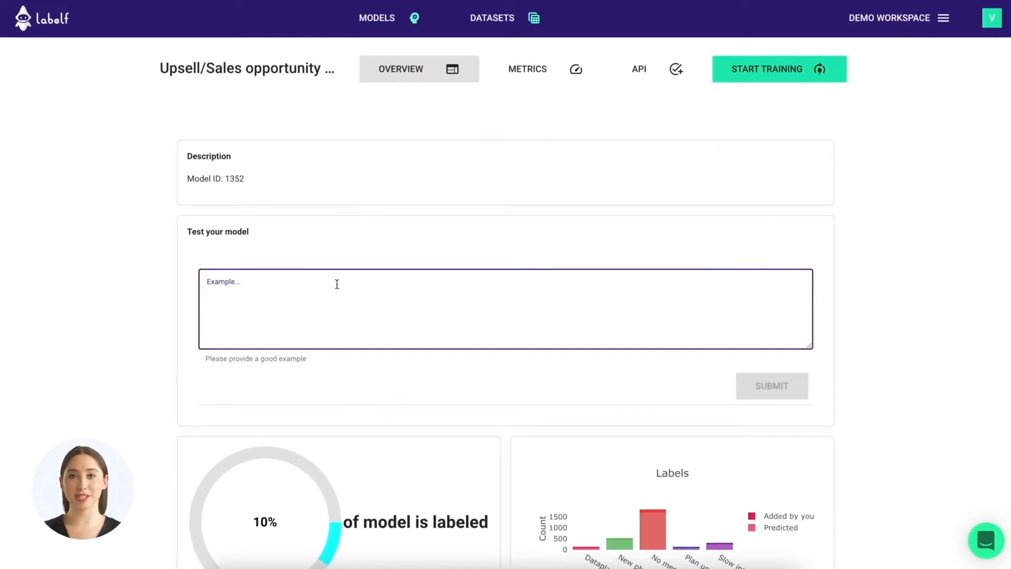
type("my c")
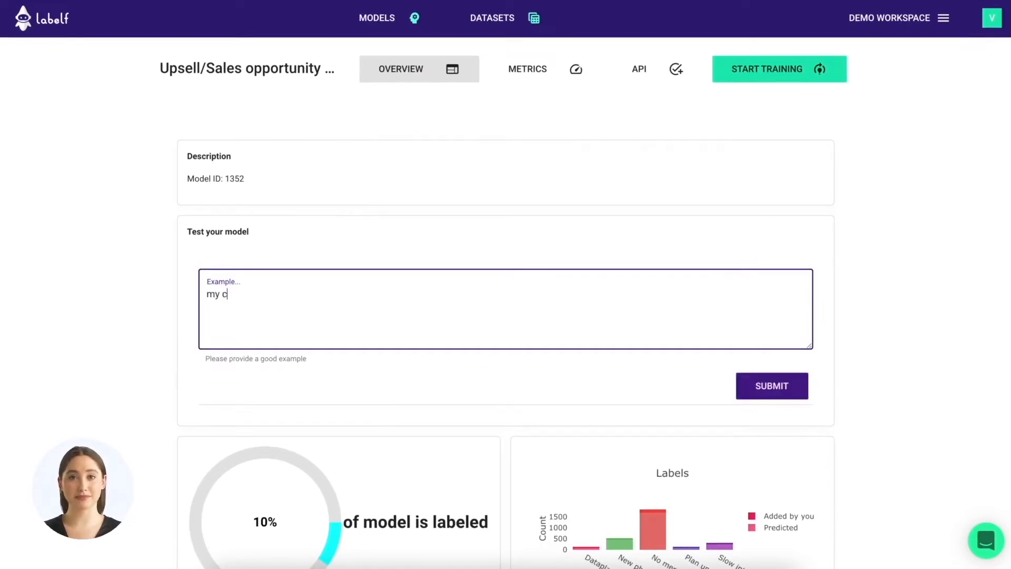
type("omputer is crap")
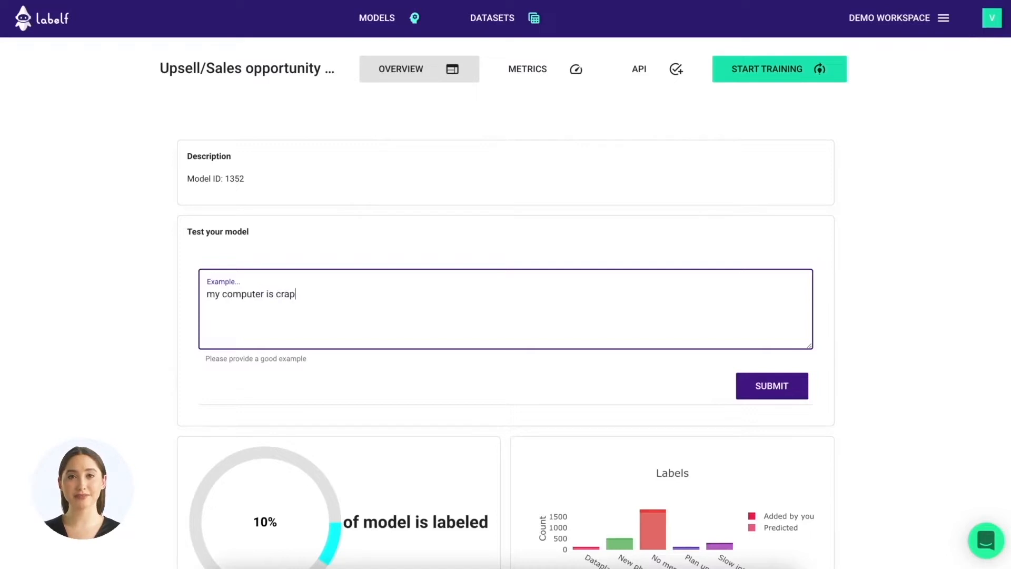
left_click(781, 386)
- Replace the test example with "I need a new phone please" and submit it for prediction
triple_click(477, 287)
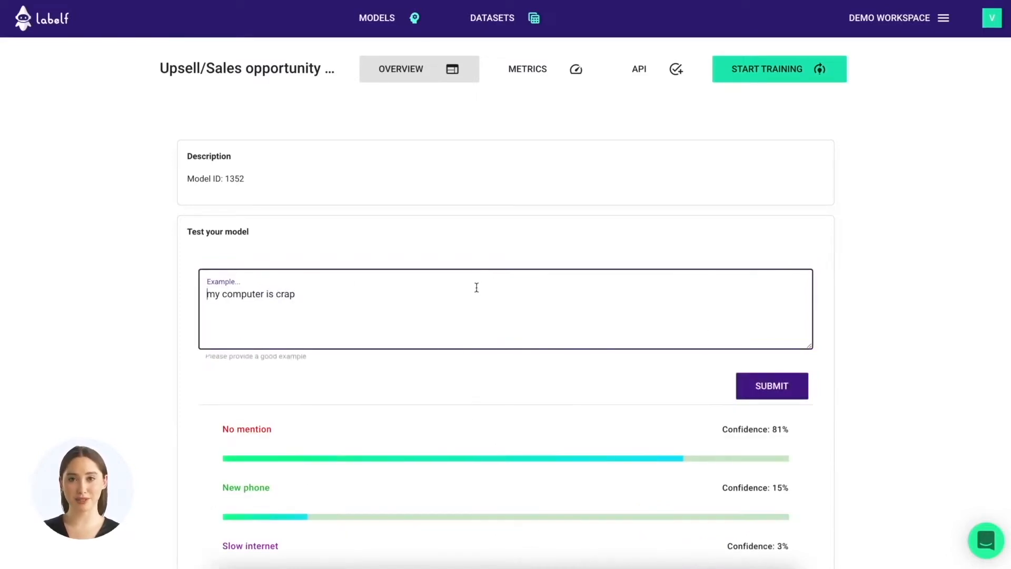
type("I ")
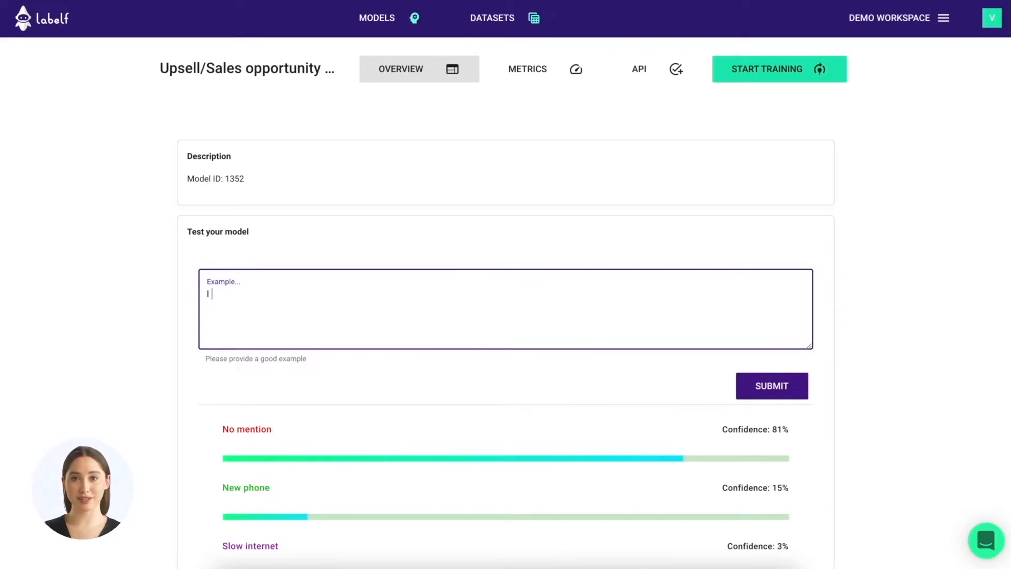
type("need a new ")
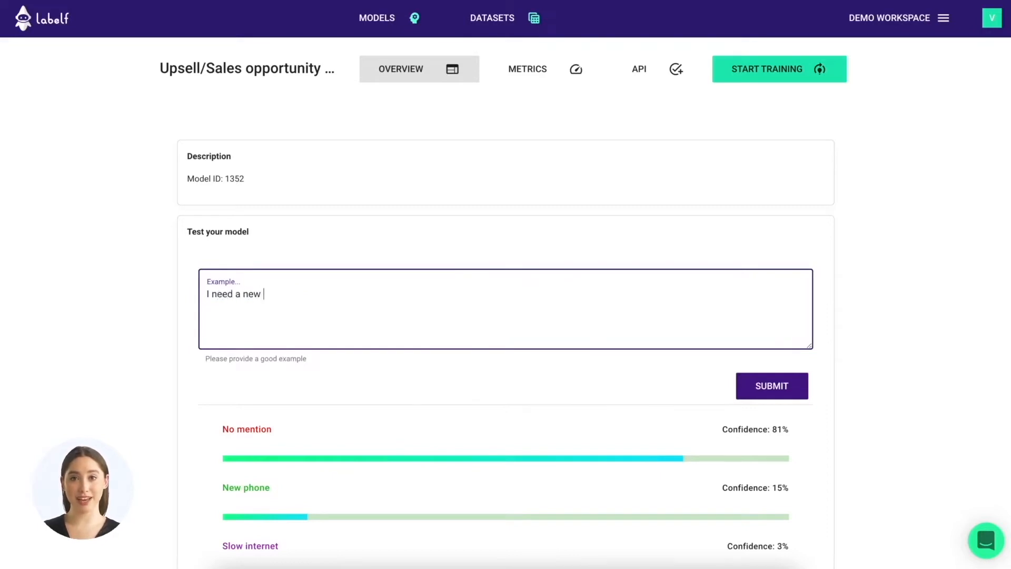
type("phone please")
left_click(762, 383)
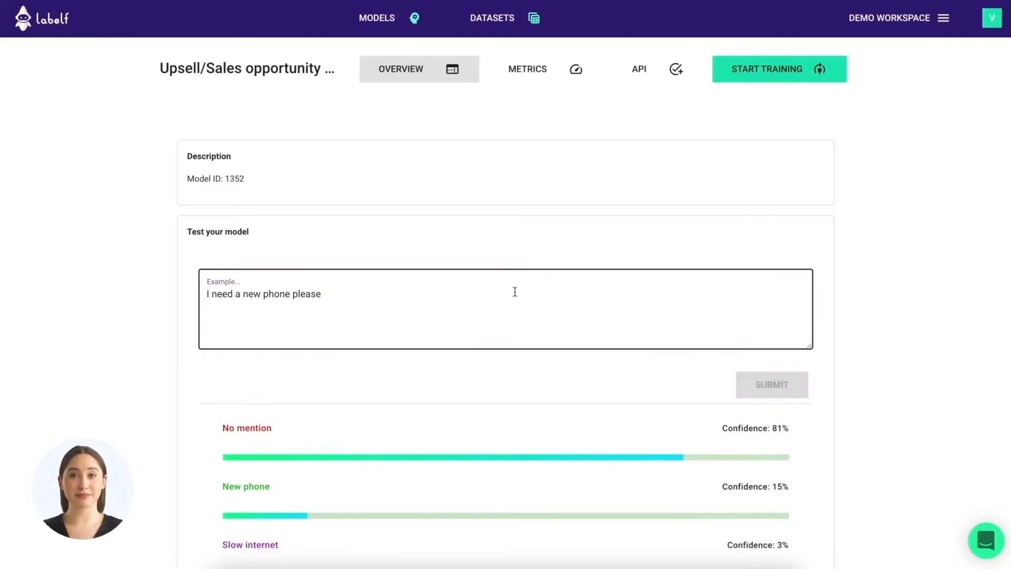
- Replace the test example with "my internet and wifi is not very fast" and submit it for prediction
triple_click(430, 302)
type("m")
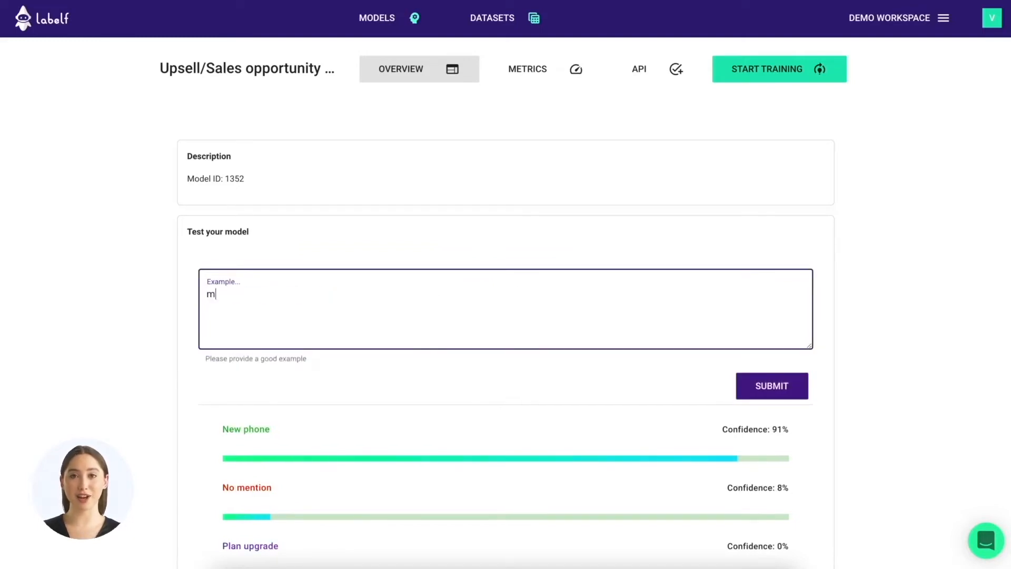
type("y internet and wifi")
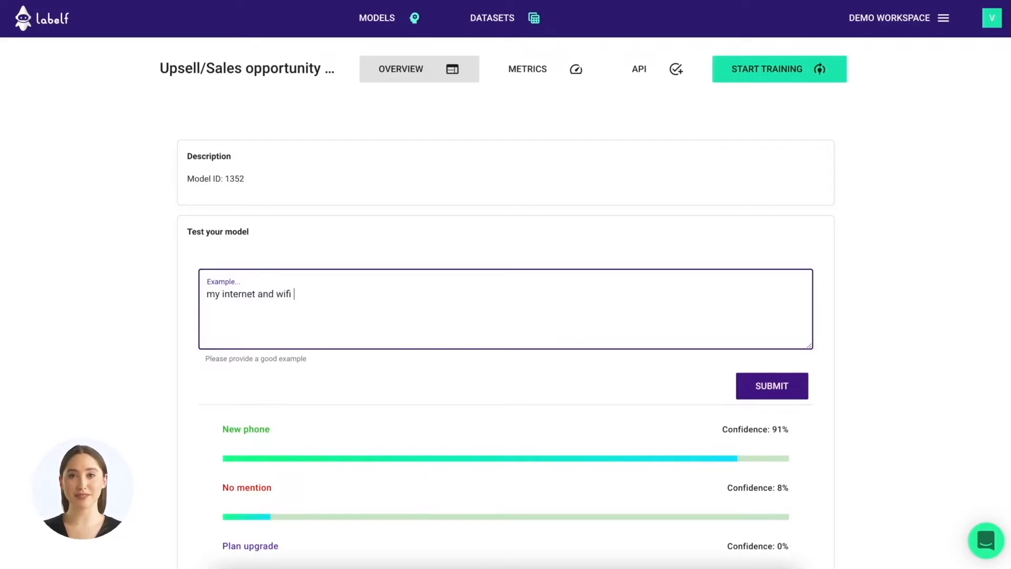
type(" is not very fast")
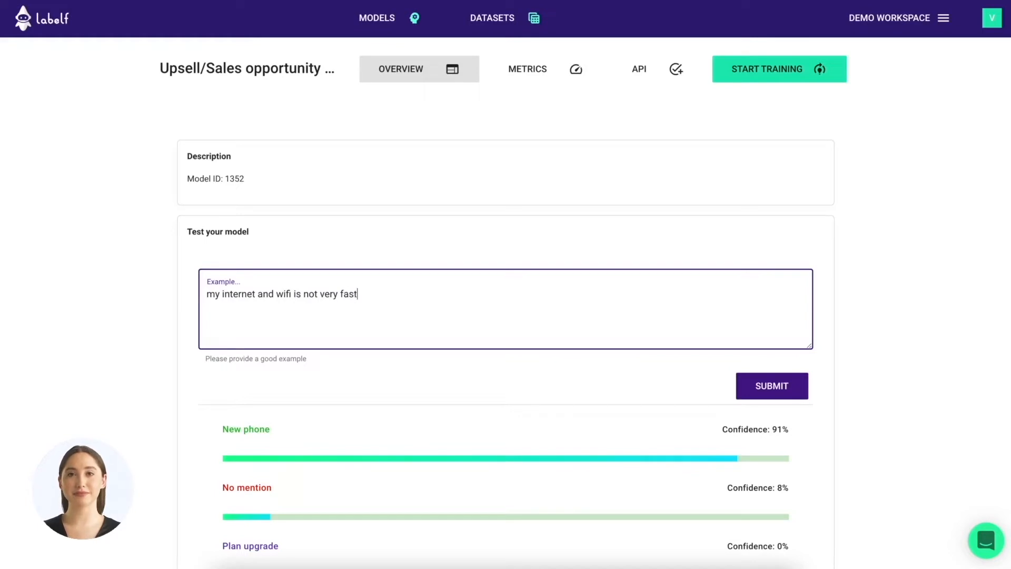
left_click(759, 386)
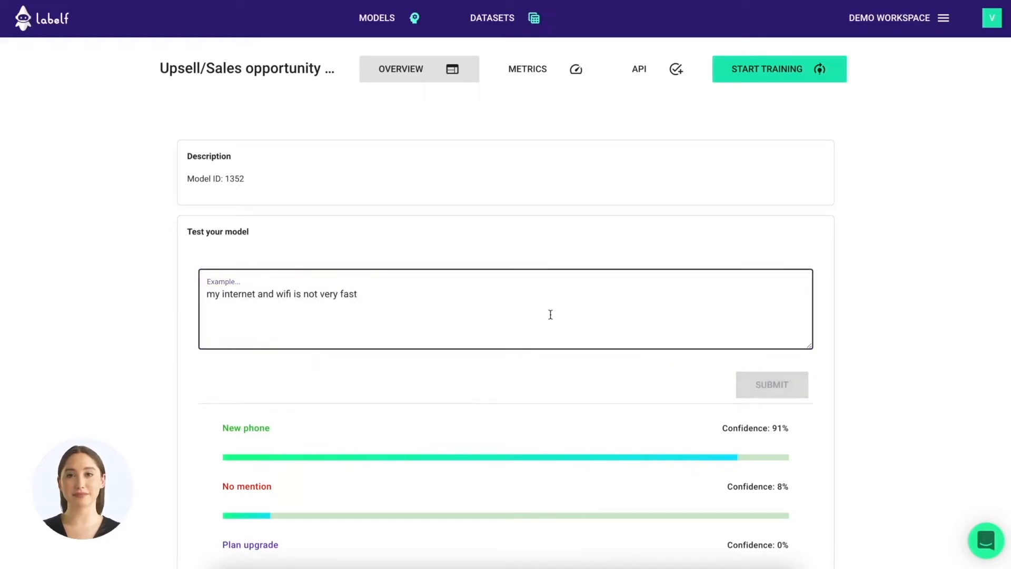
- Replace the test example with "my wifi doesnt work" and submit it for prediction
triple_click(498, 302)
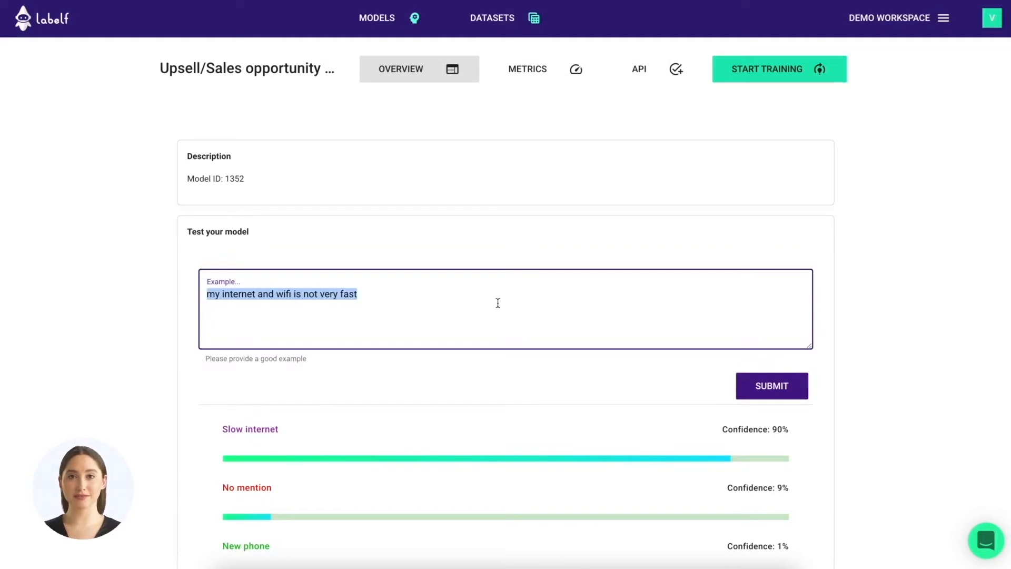
type("my wifi doesnt work")
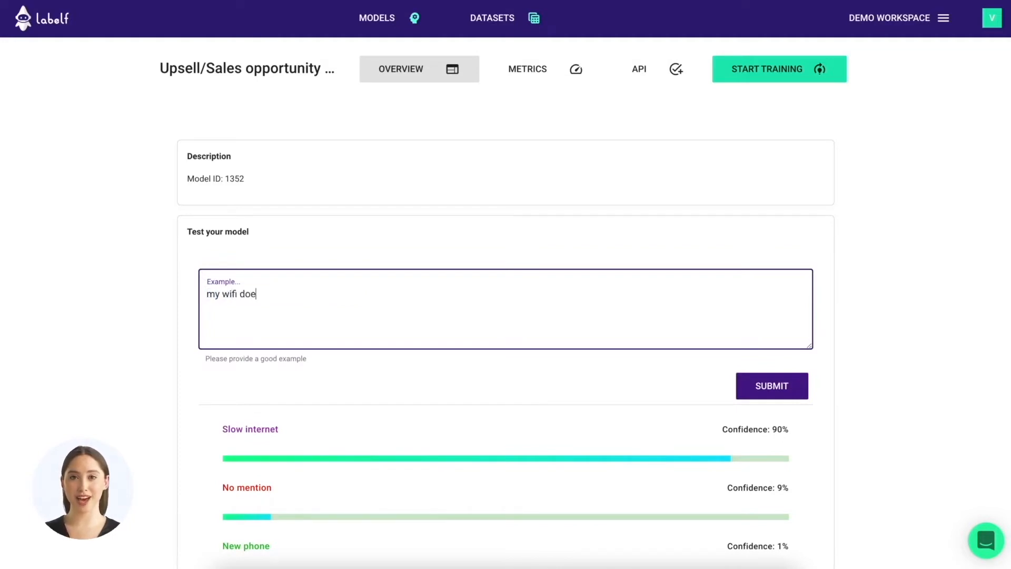
left_click(801, 393)
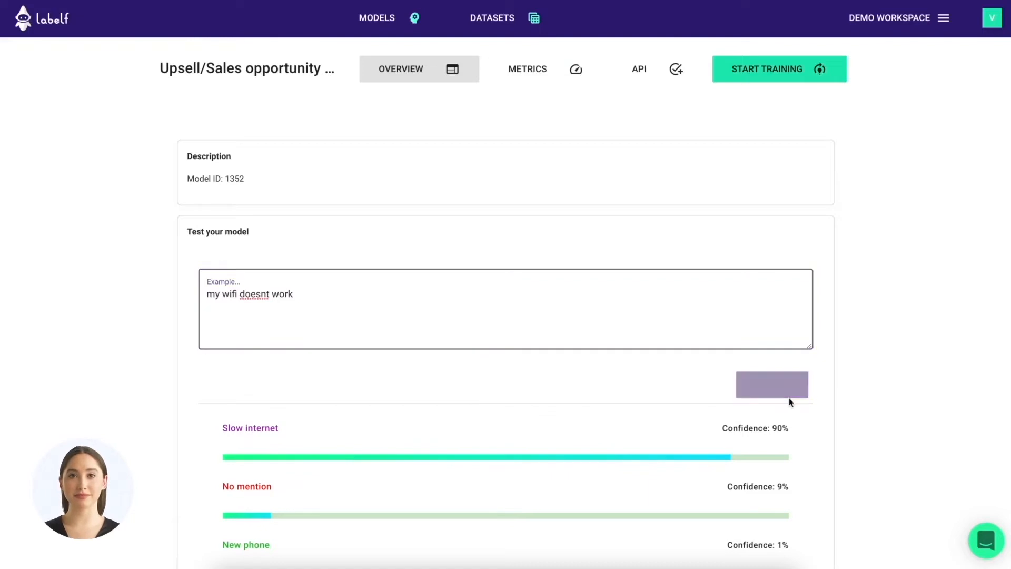
- Replace the test example with "i want unlimited data on my plan" and submit it for prediction
triple_click(441, 298)
scroll(278, 312, "down", 2)
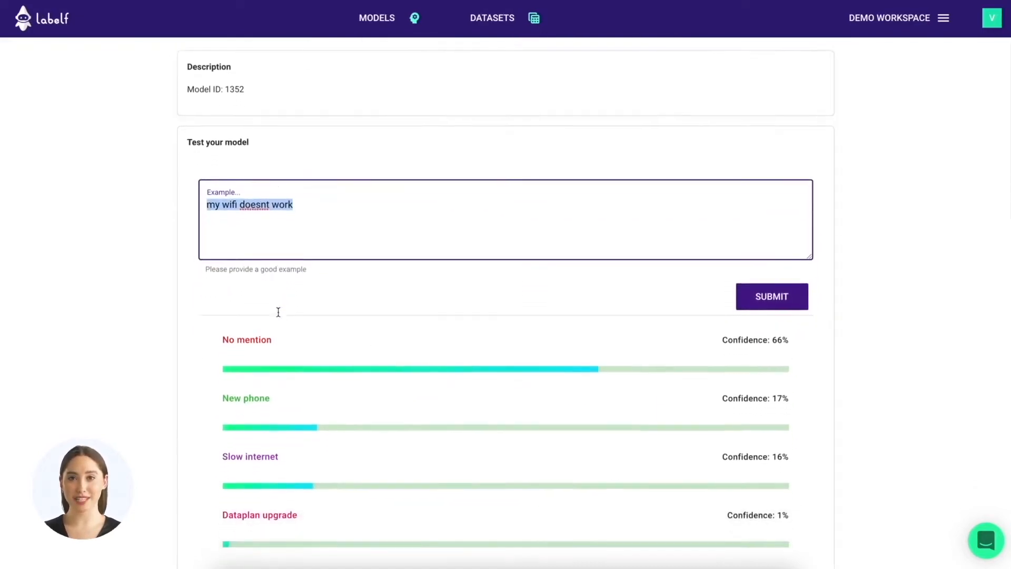
scroll(193, 323, "up", 1)
type("i want un")
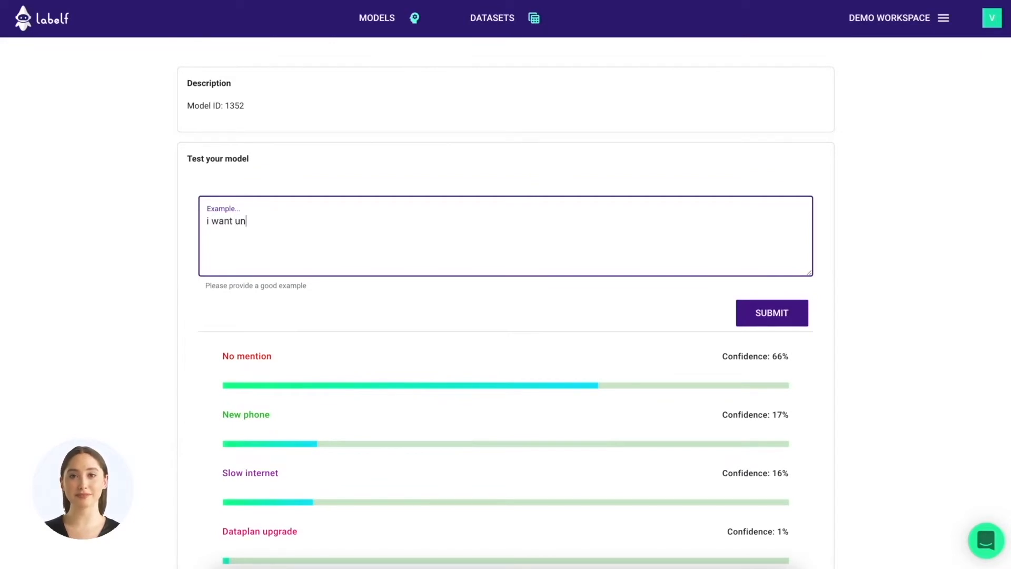
type("limited data on my plan")
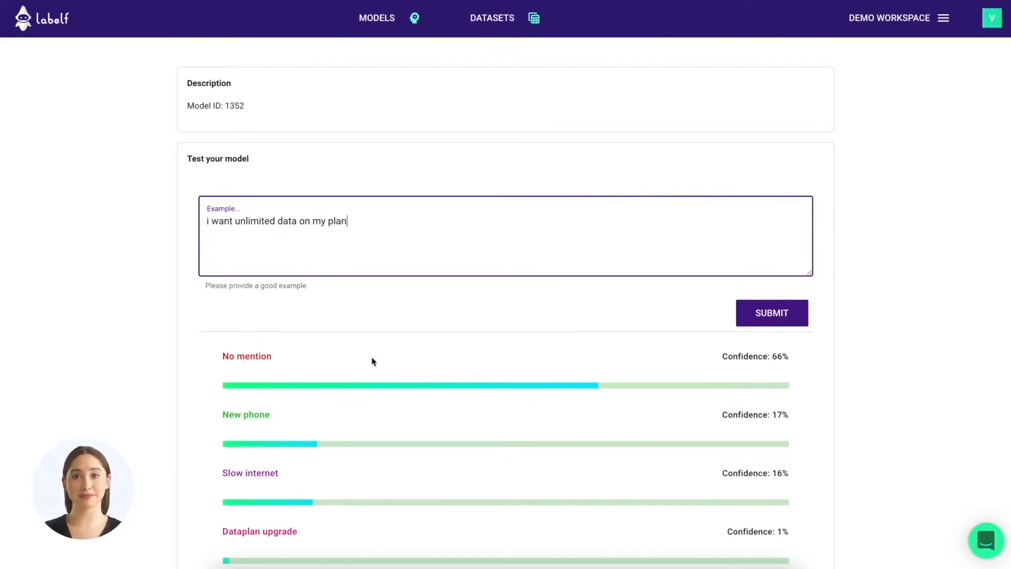
left_click(775, 319)
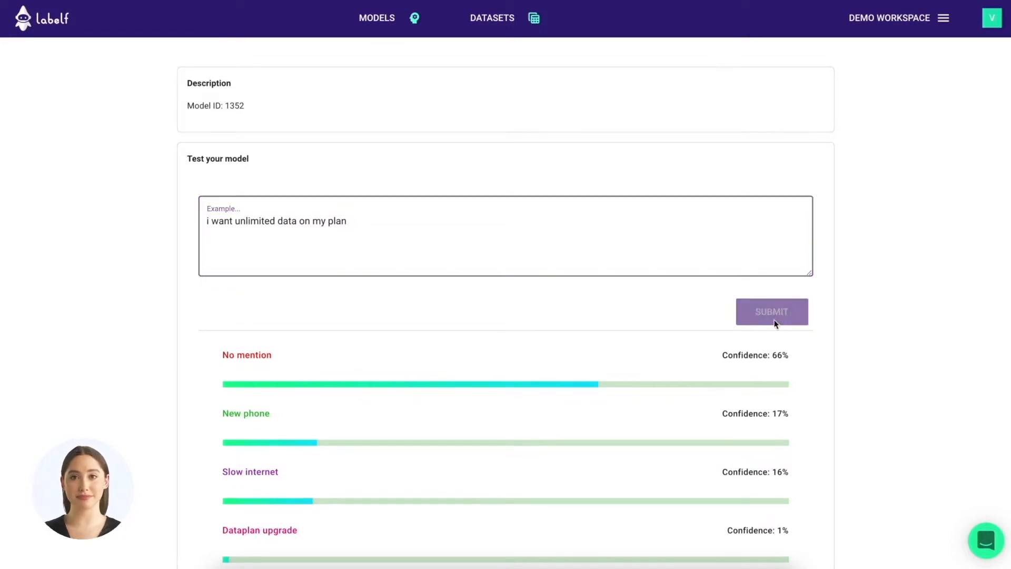
- Change "data" to "minutes" in the test example and submit "i want unlimited minutes on my plan" for prediction
left_click(543, 247)
key("ctrl+a")
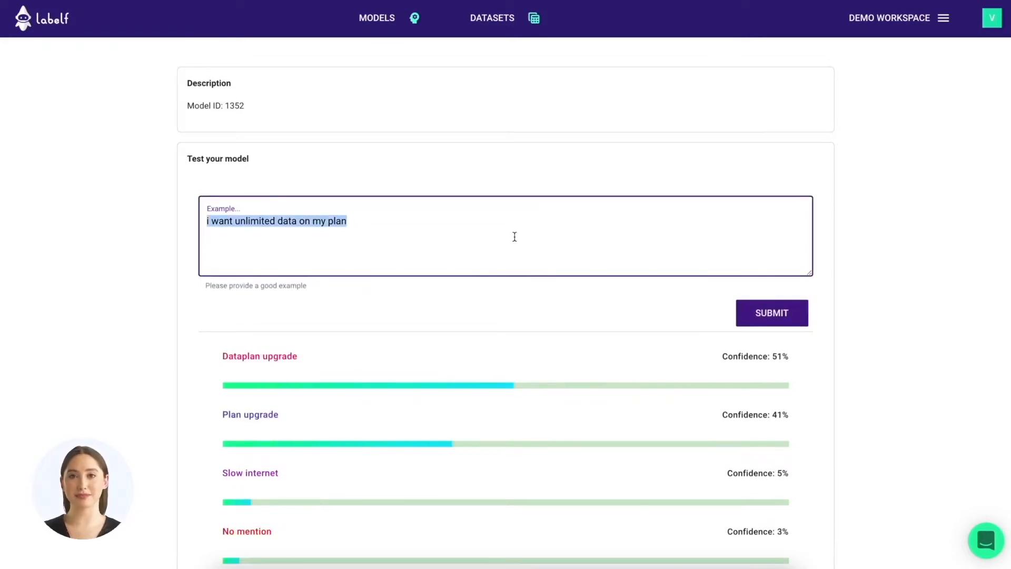
left_click(273, 251)
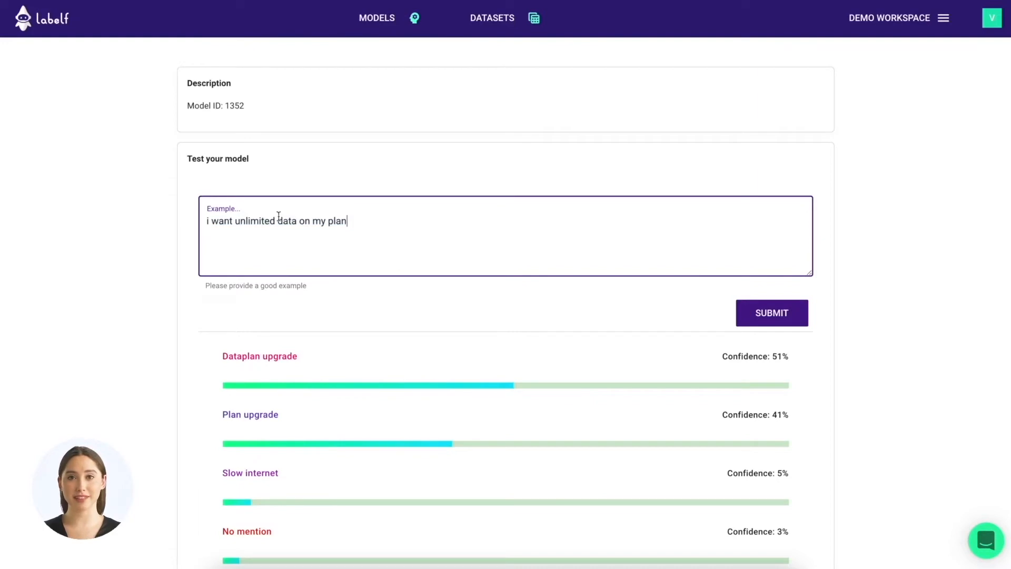
double_click(284, 221)
type("minutes")
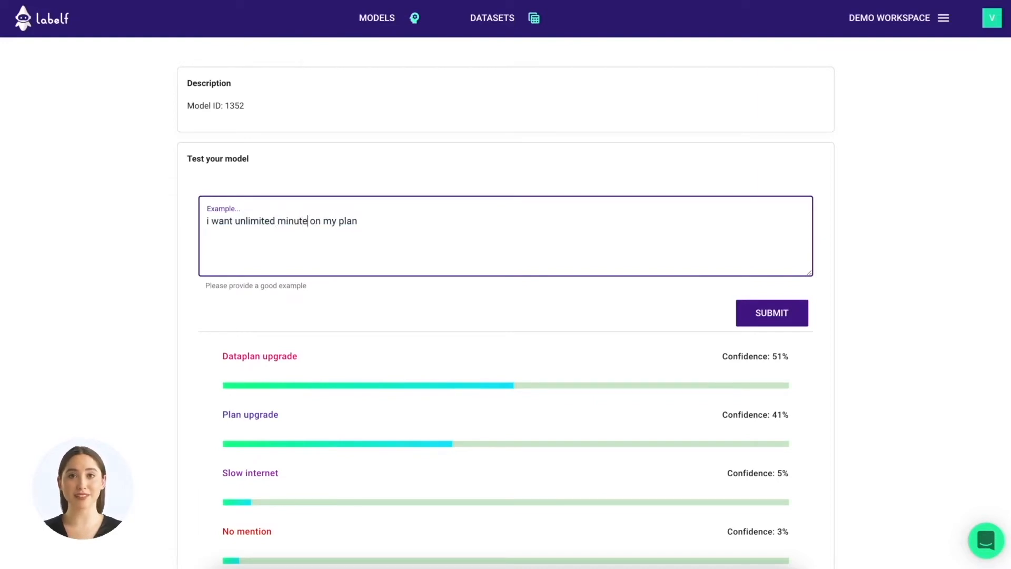
left_click(772, 318)
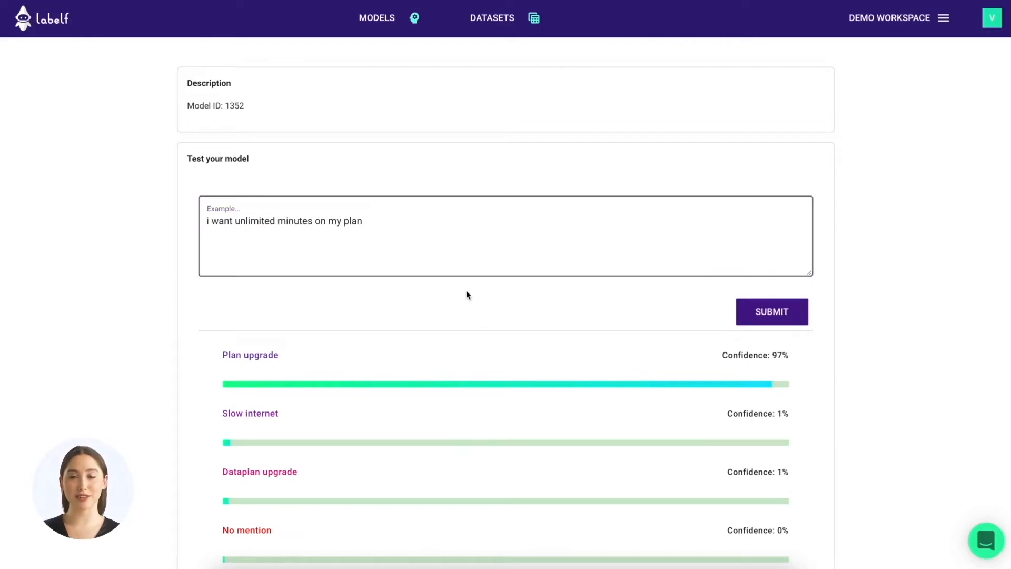
scroll(467, 295, "down", 13)
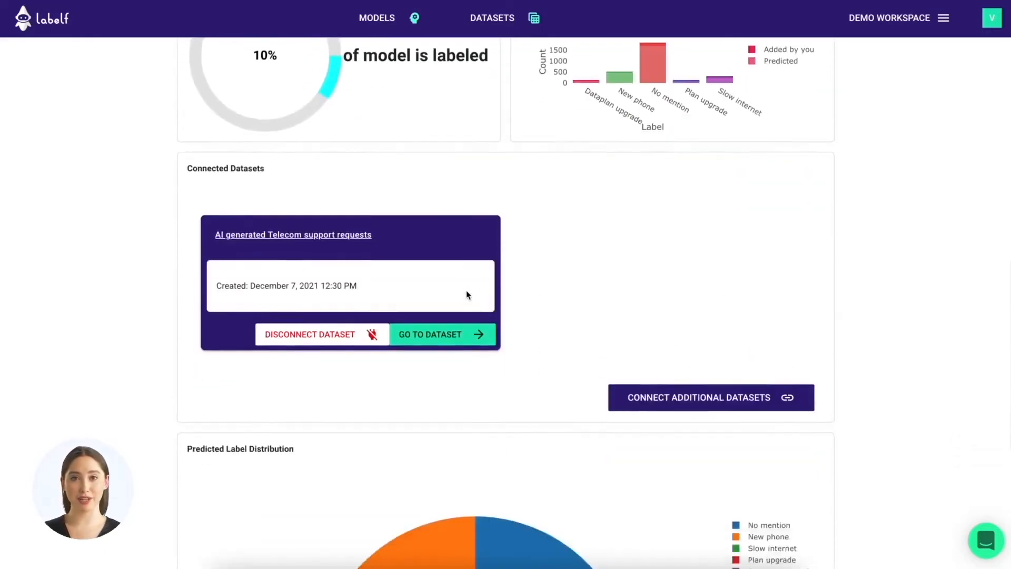
scroll(466, 294, "down", 7)
scroll(466, 293, "up", 20)
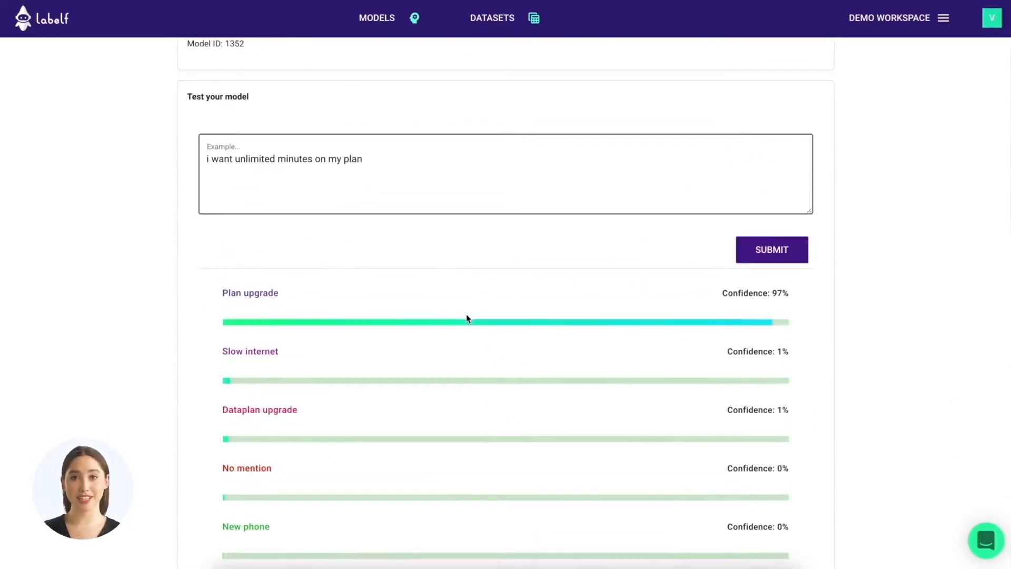
scroll(466, 314, "up", 3)
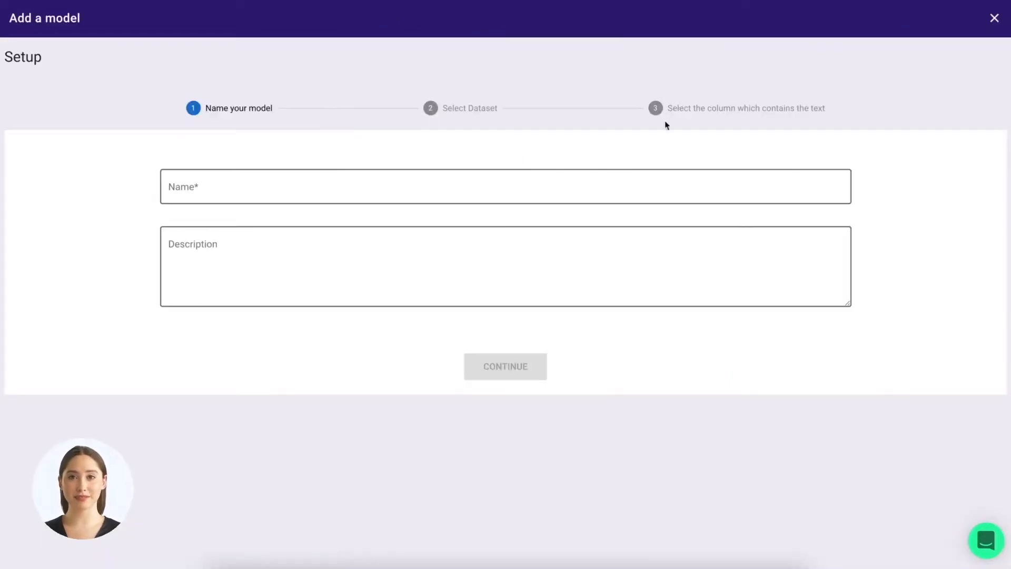
- Name the new model "Upsell/Sales opportunity" and proceed to choosing its dataset
left_click(524, 185)
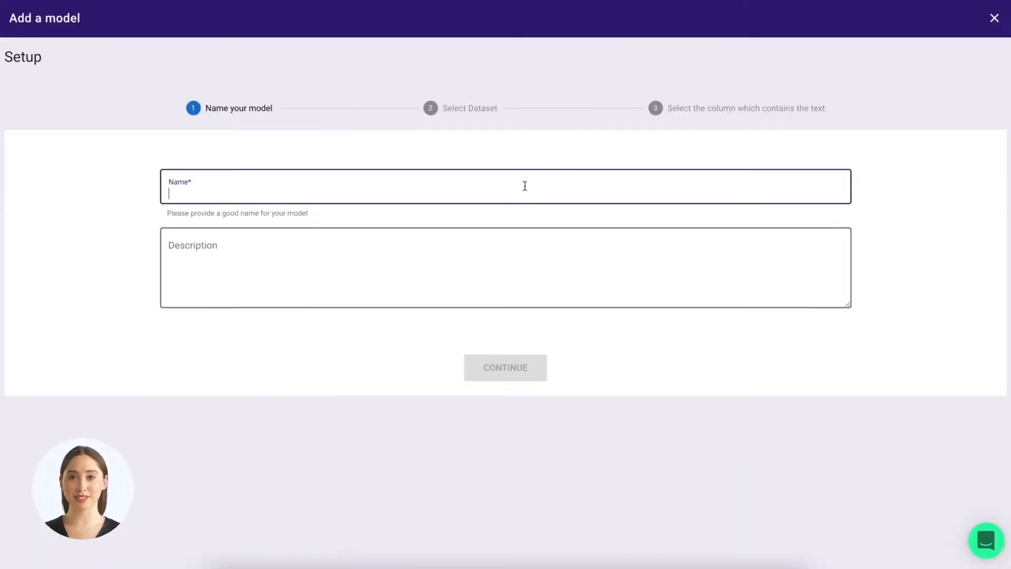
type("Upsell/Sales opportunity")
left_click(498, 367)
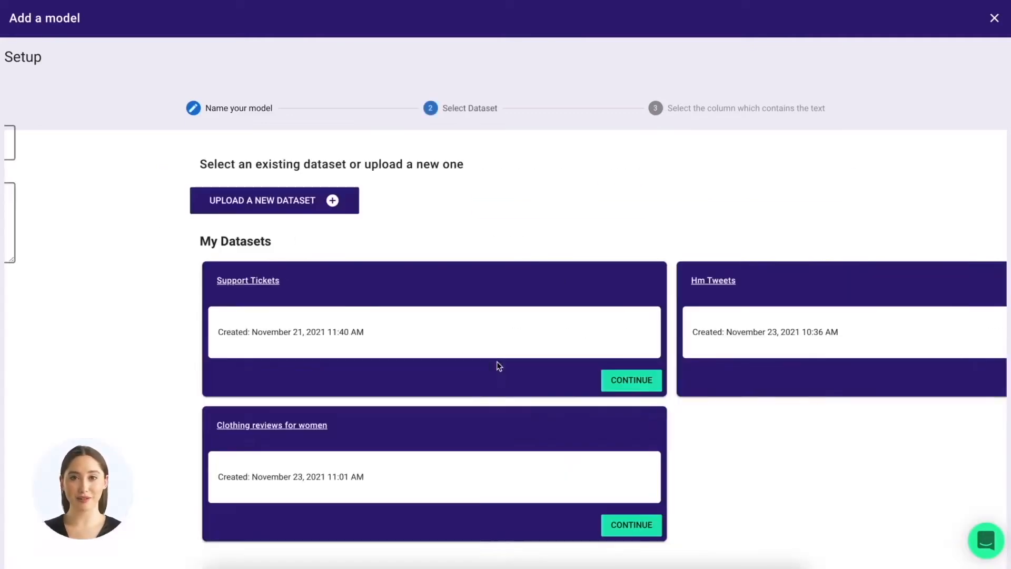
- Upload telecom.csv as a new dataset named "AI generated Telecom support requests" and continue to the text column selection
left_click(150, 198)
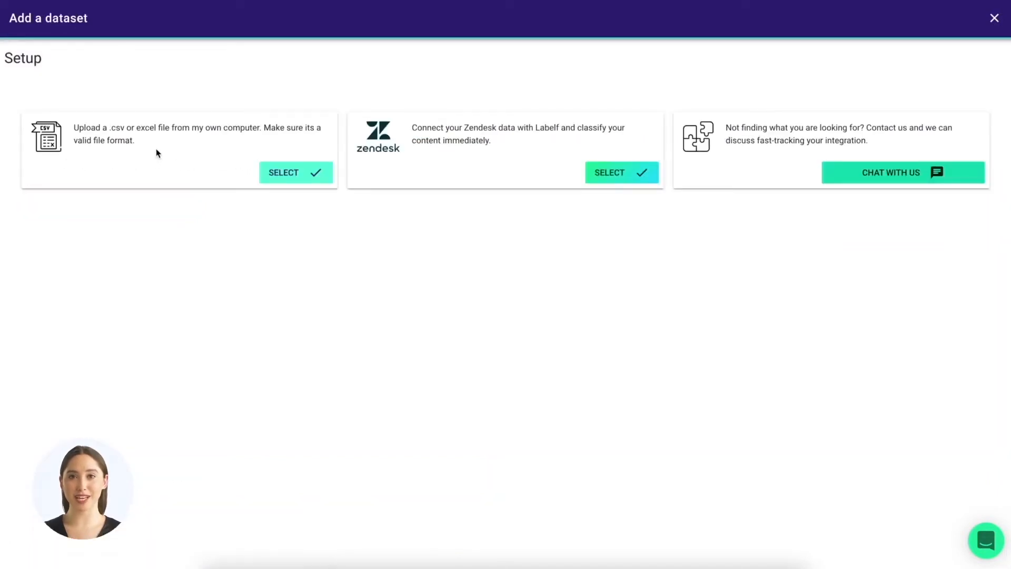
left_click(286, 173)
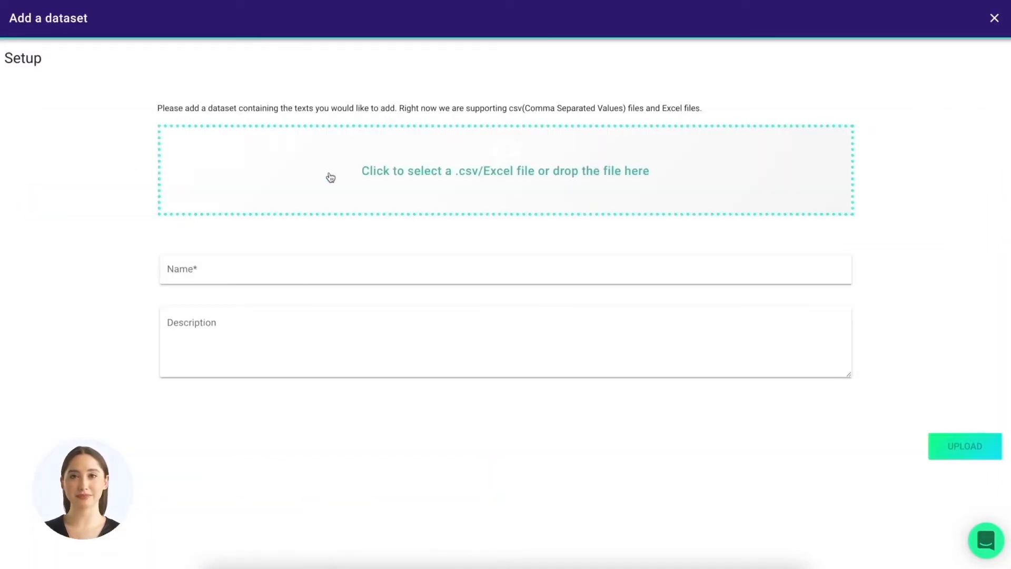
left_click(331, 177)
left_click(410, 208)
left_click(725, 392)
left_click(409, 274)
type("AI generated Telecom support requests")
left_click(954, 446)
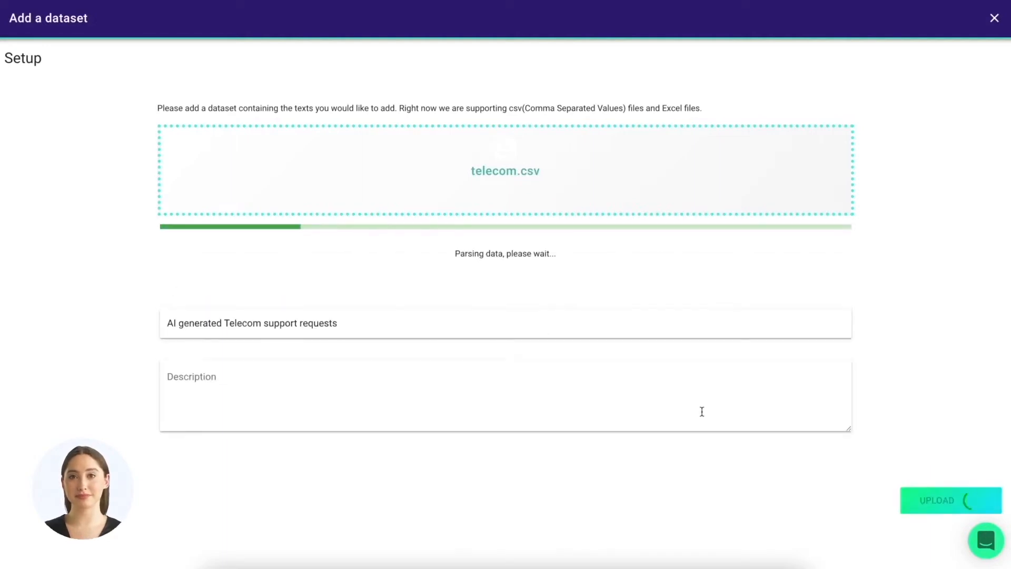
scroll(536, 294, "down", 1)
left_click(936, 503)
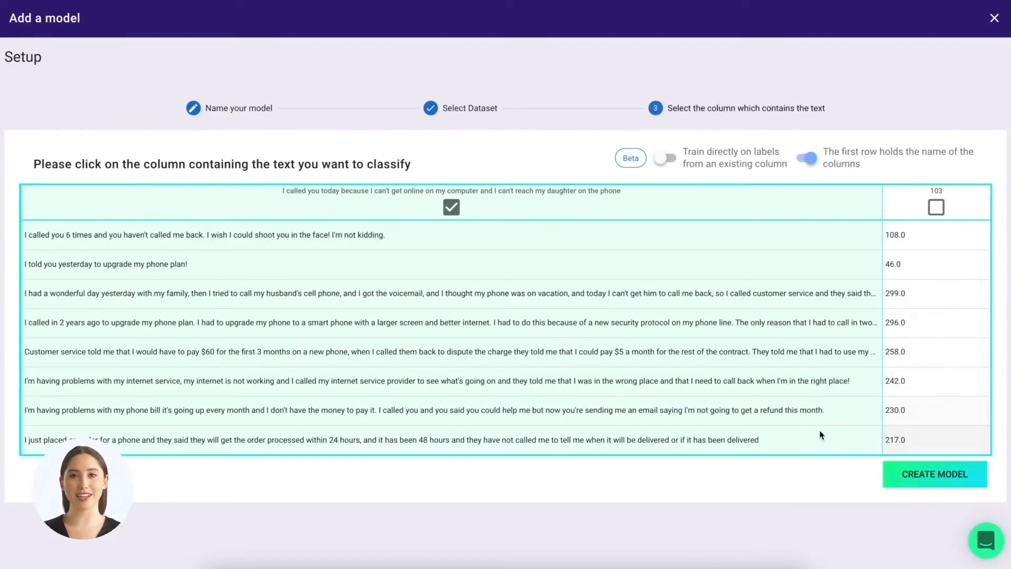
- Create the model with the message text column selected and open its training view
left_click(891, 481)
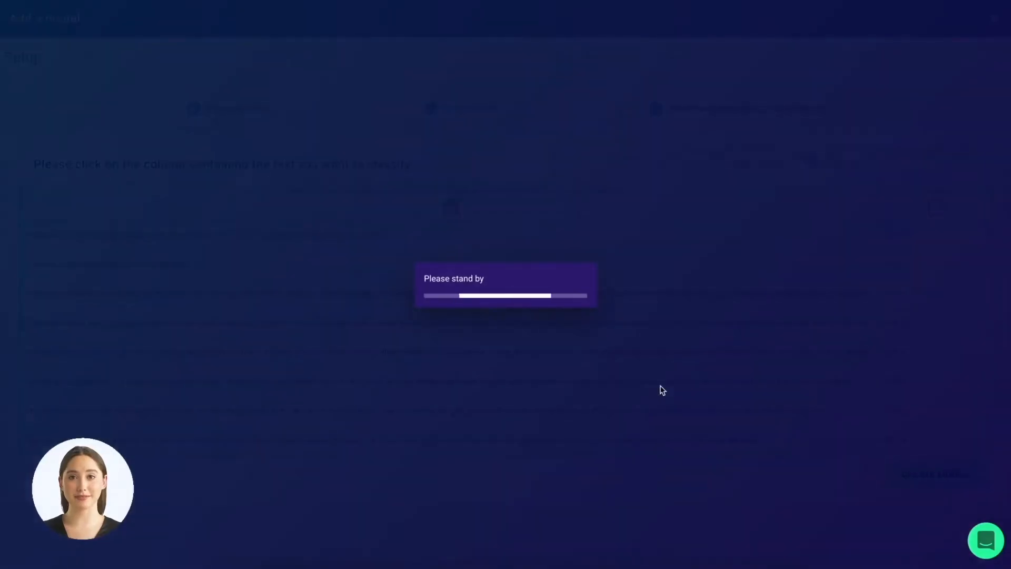
scroll(639, 396, "down", 1)
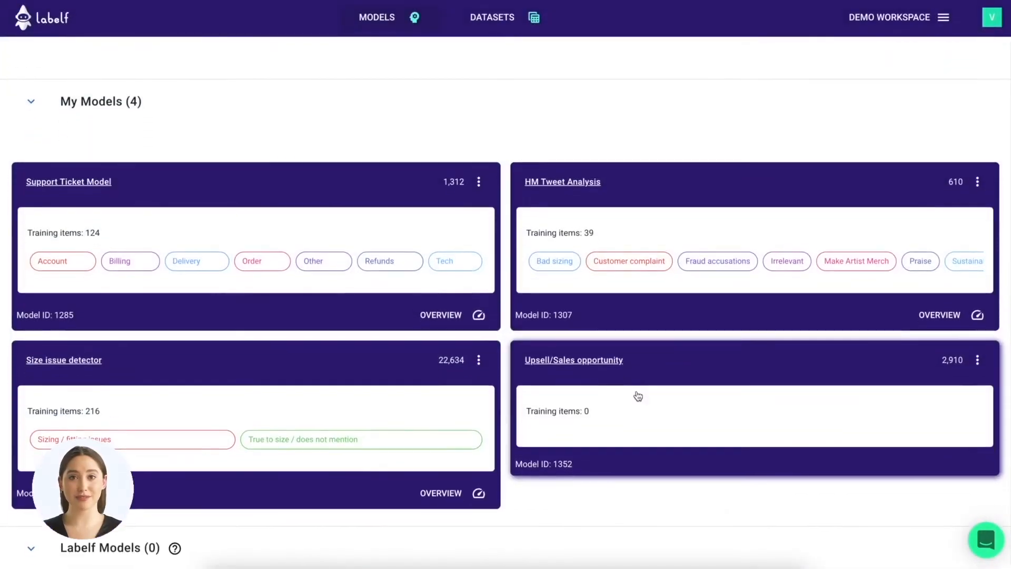
left_click(606, 370)
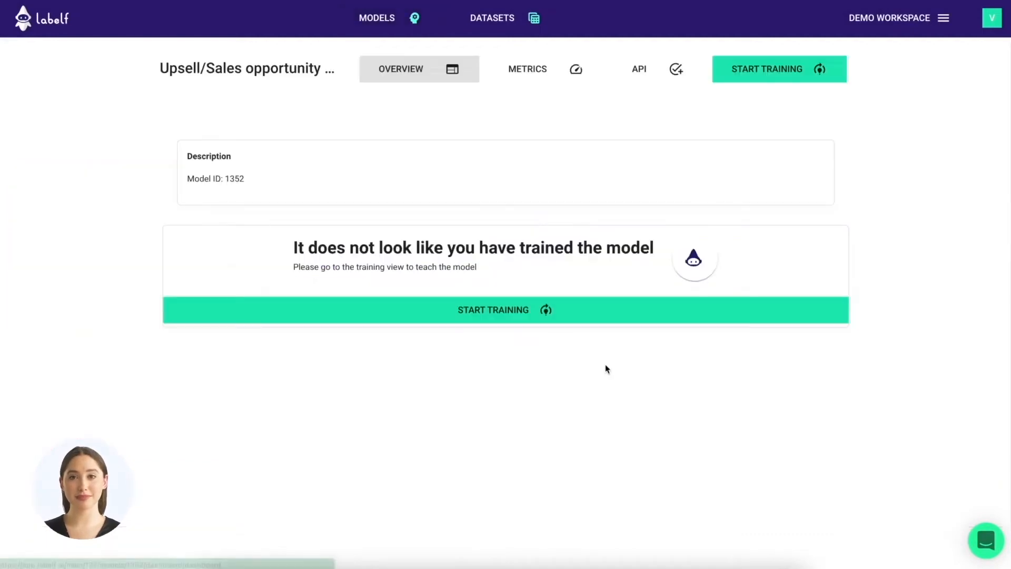
left_click(531, 319)
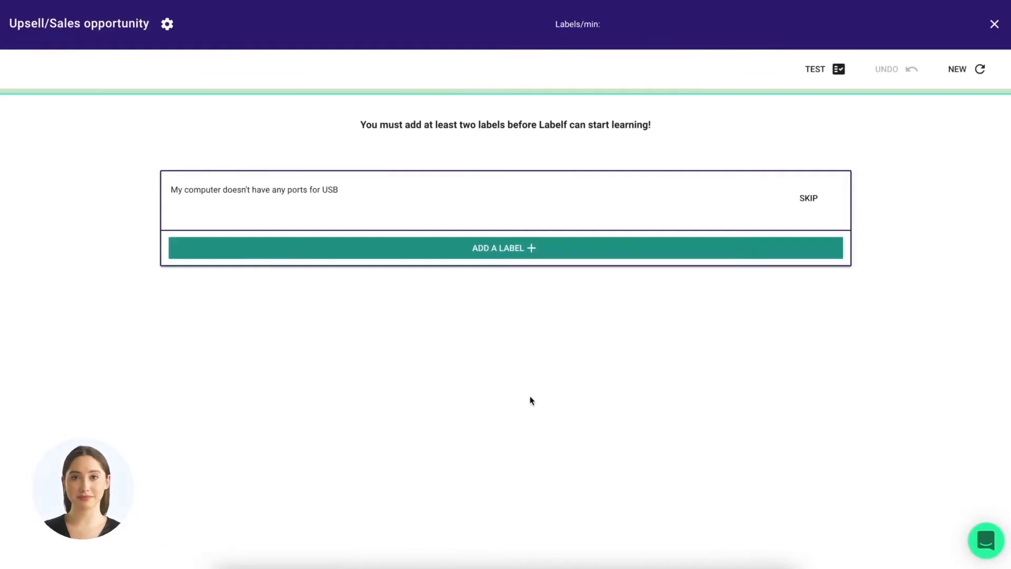
- Begin a label named "Slow internet" with the example "My internet is too slow for streaming"
left_click(512, 256)
type("Slow internet")
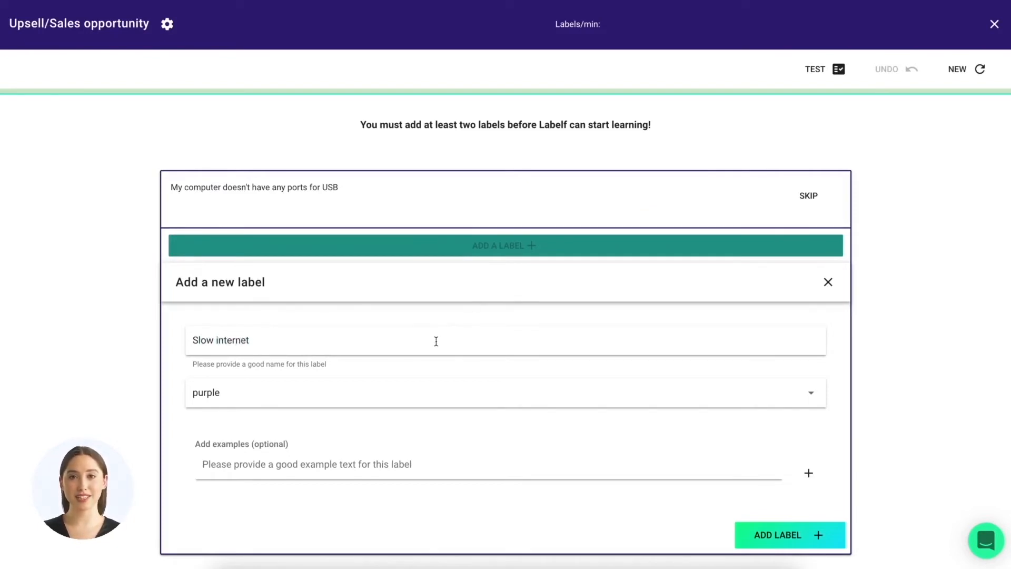
left_click(416, 386)
left_click(102, 340)
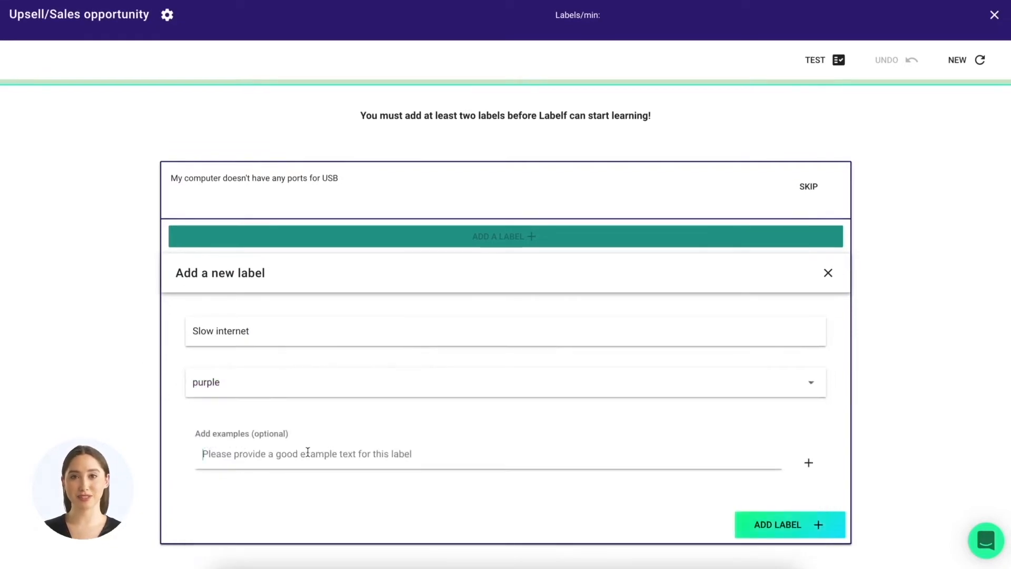
type("My internet is to")
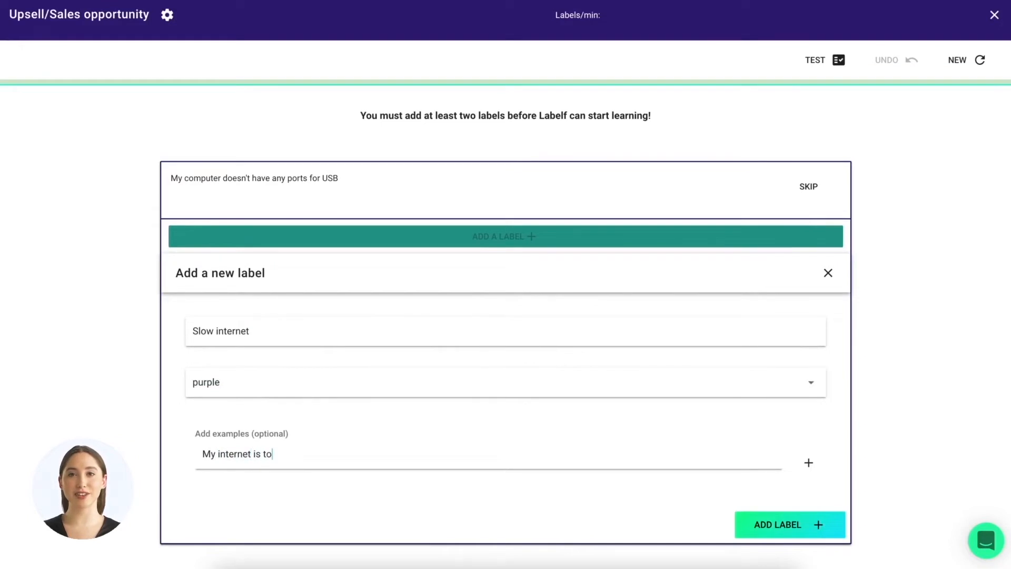
type("o slow for streaming")
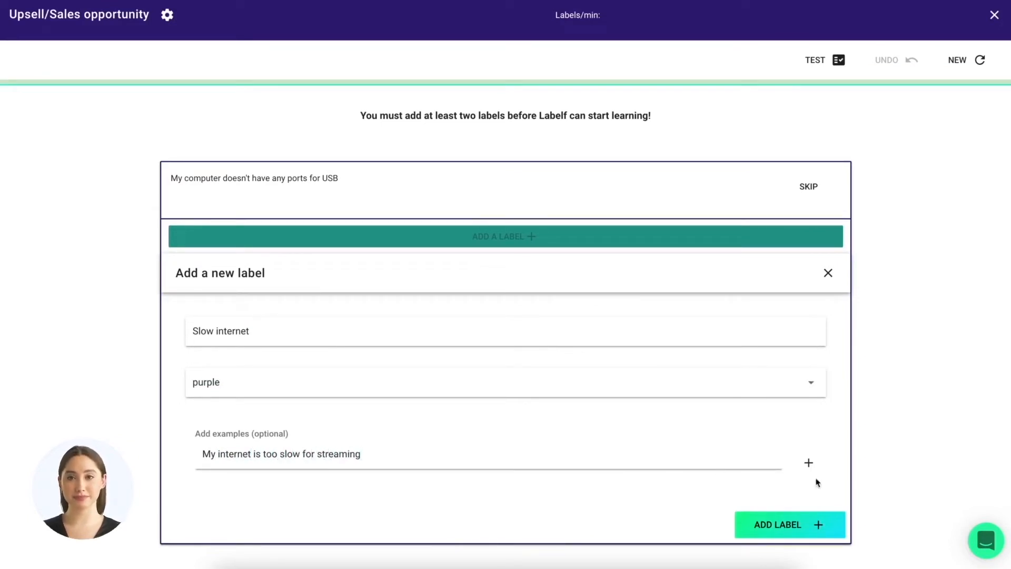
left_click(809, 462)
- Add the examples "I need faster mobile broadband" and "My internet is really slow", and create the Slow internet label
left_click(435, 478)
type("I need faster mobile broadband")
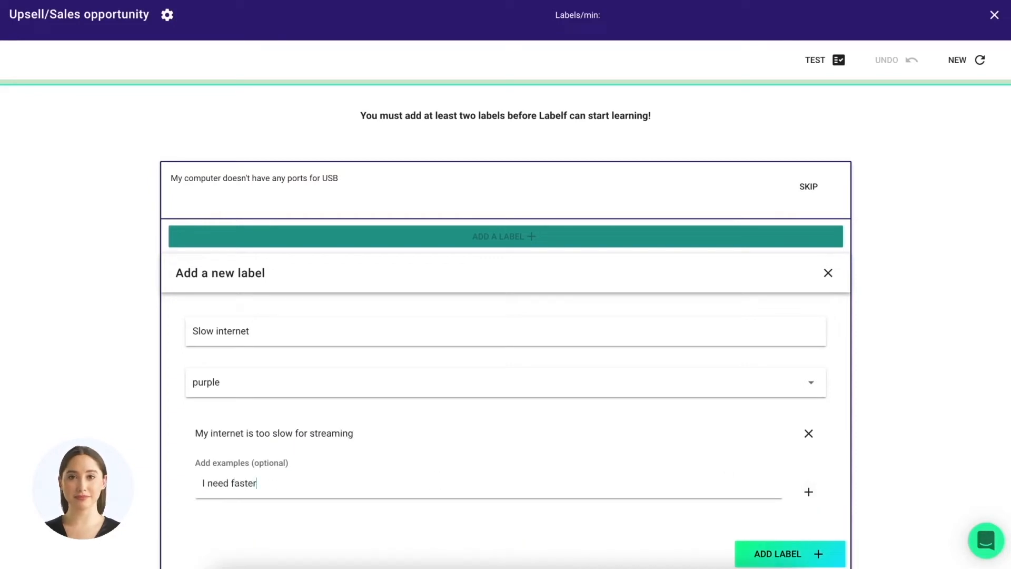
left_click(808, 491)
type("My internet is really slow")
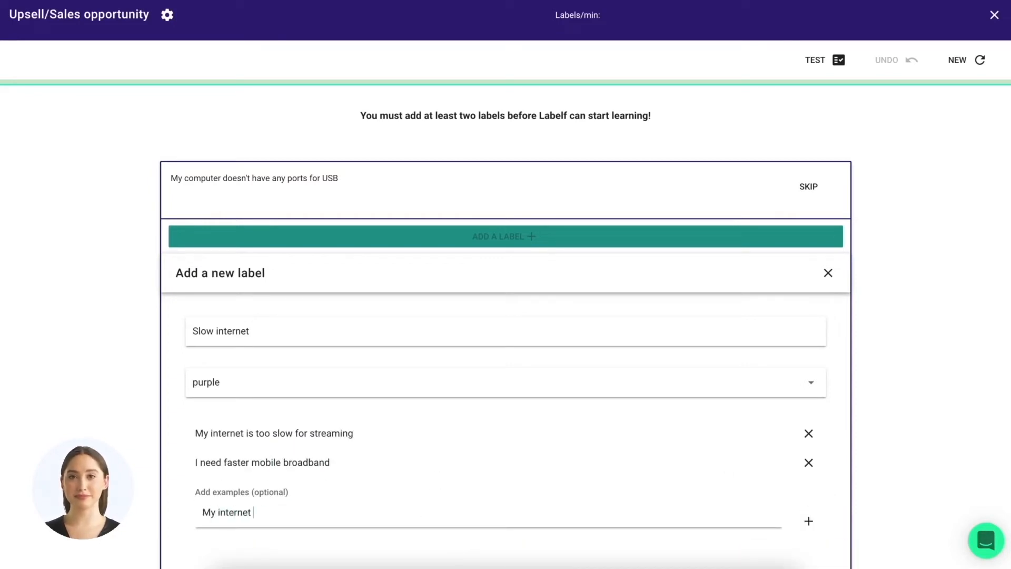
left_click(809, 521)
scroll(675, 519, "down", 2)
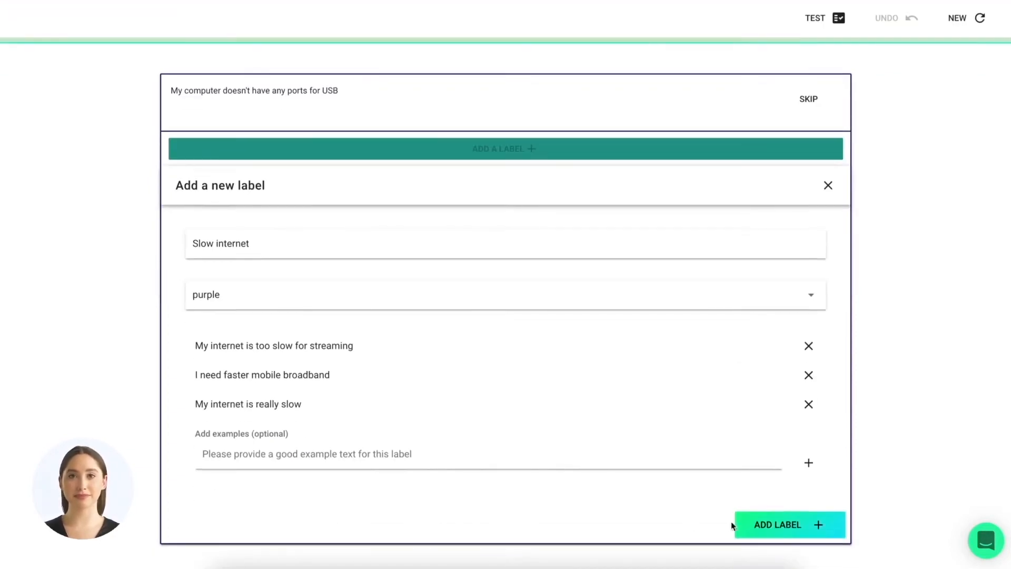
left_click(758, 525)
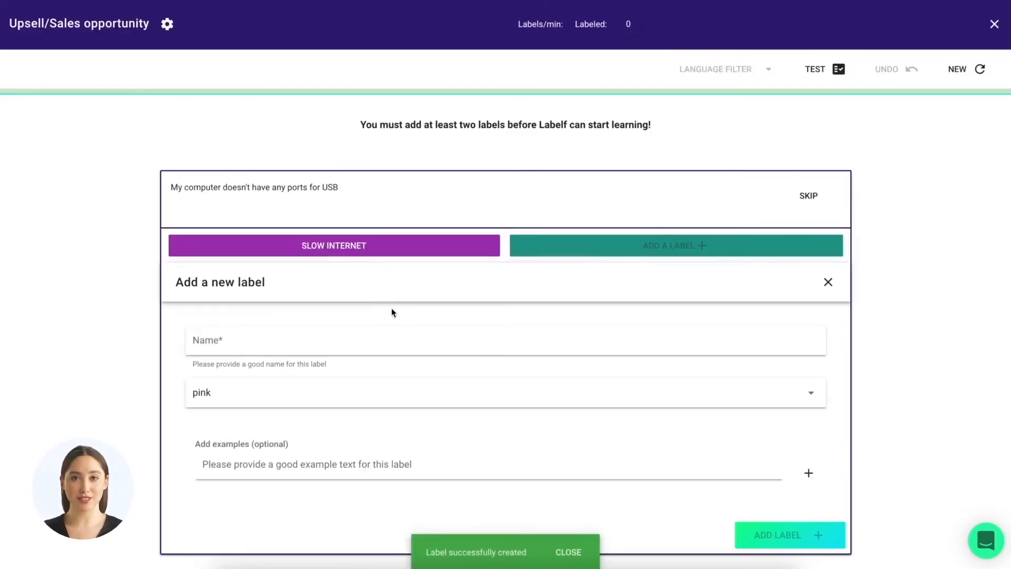
- Begin a second label named "Dataplan upgrade" with the example "I have run out of data on my plan"
left_click(359, 348)
type("Dataplan upgrade")
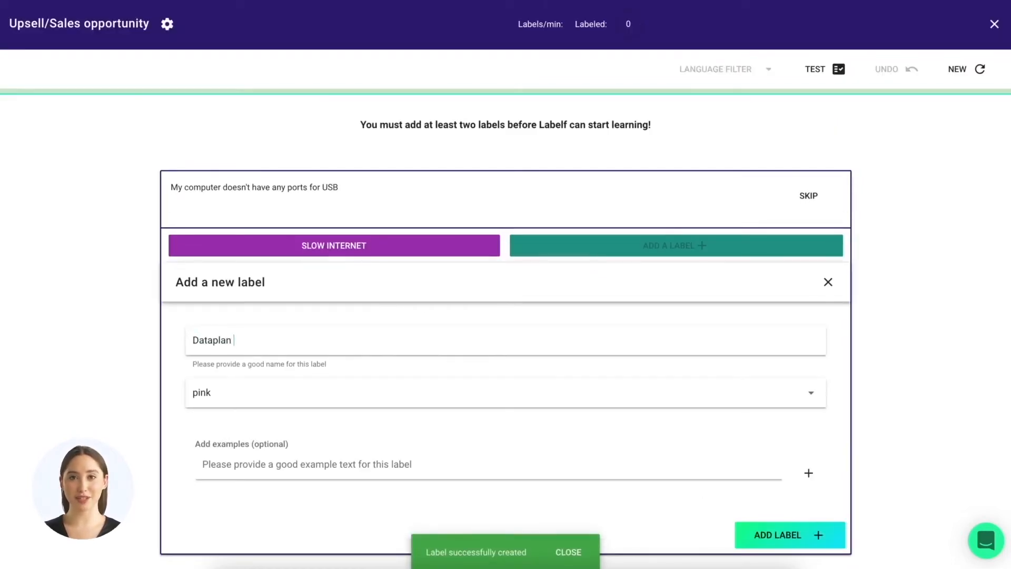
left_click(275, 464)
type("I")
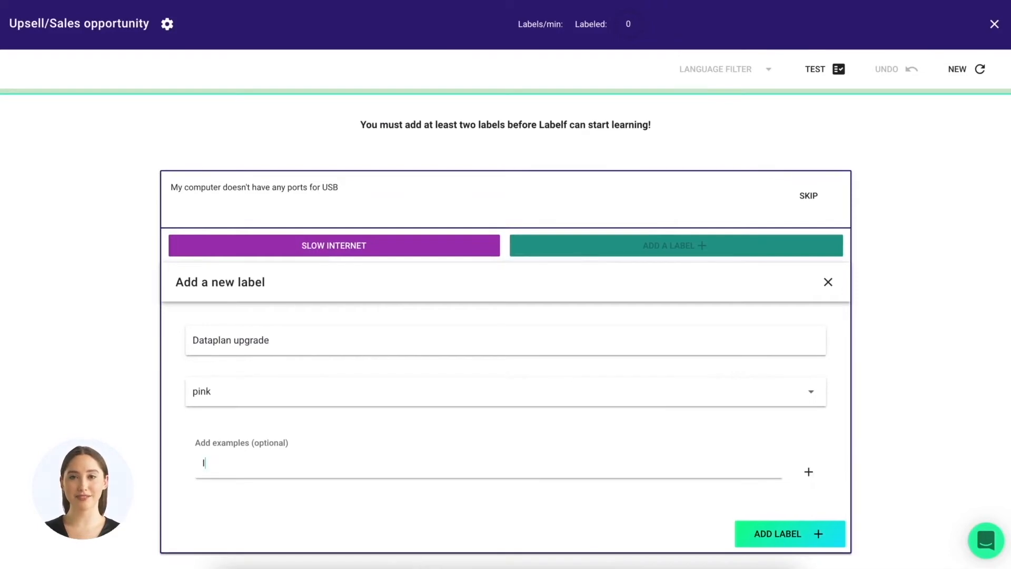
type(" have run out of data on my plan")
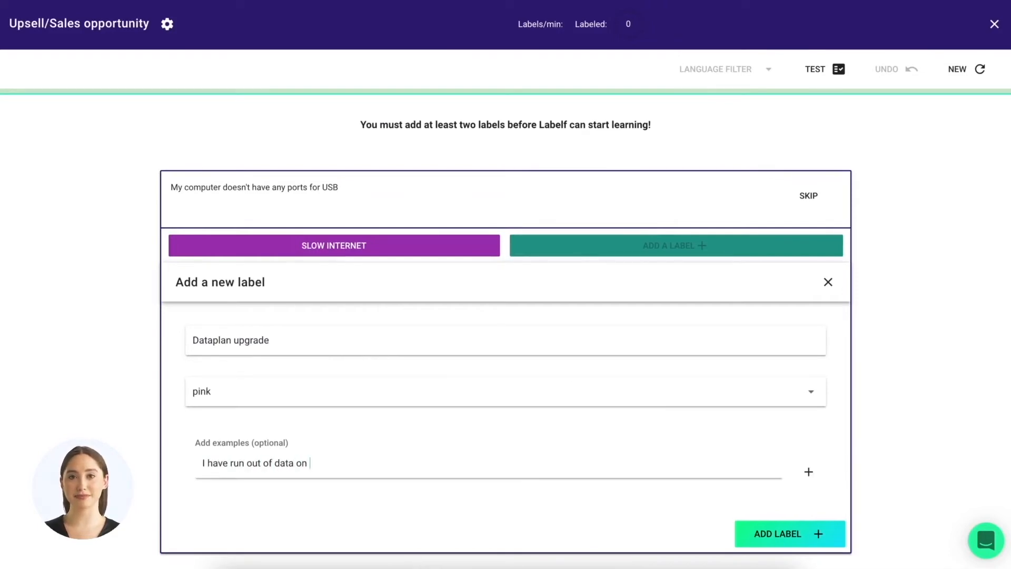
left_click(809, 472)
- Add the examples "I need more data" and "I need to have more surf on my plan", and create the Dataplan upgrade label
type("I need more data")
key("Return")
type("I need to have more surf on my plan")
scroll(699, 445, "down", 1)
left_click(810, 472)
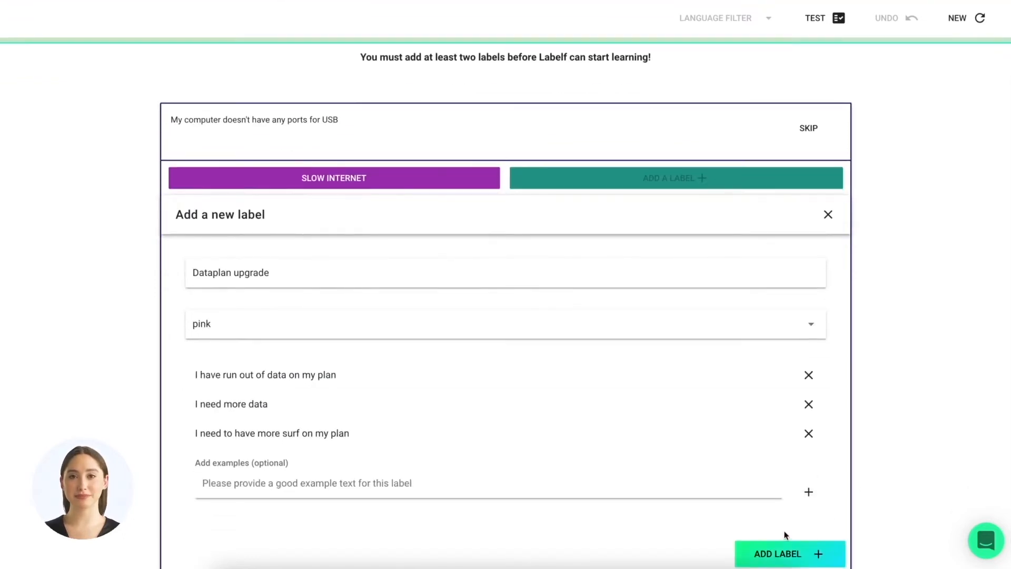
left_click(791, 551)
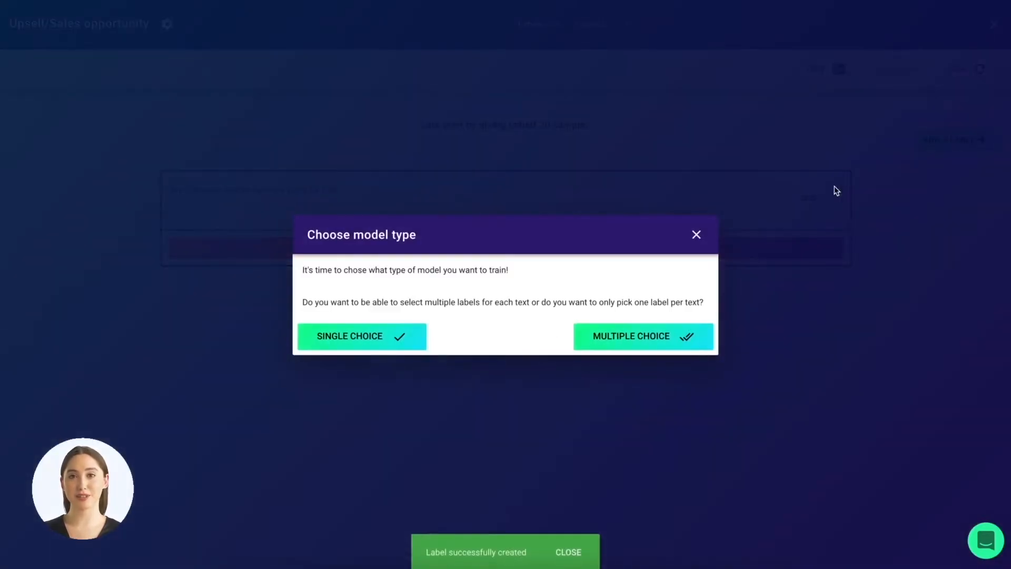
- Set the model type to single choice and begin a new label named "Plan upgrade"
left_click(370, 339)
left_click(937, 145)
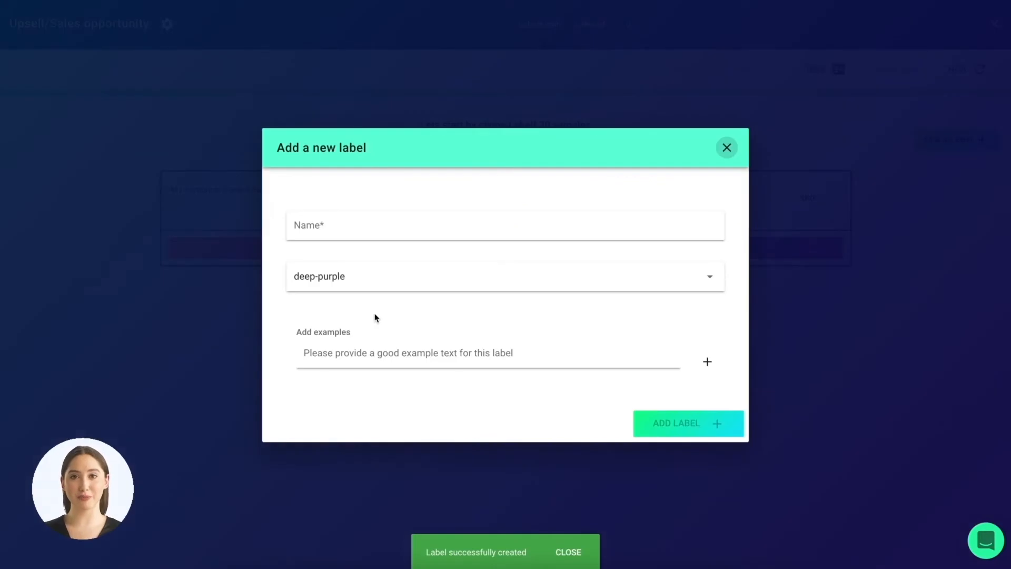
type("Plan upgrade")
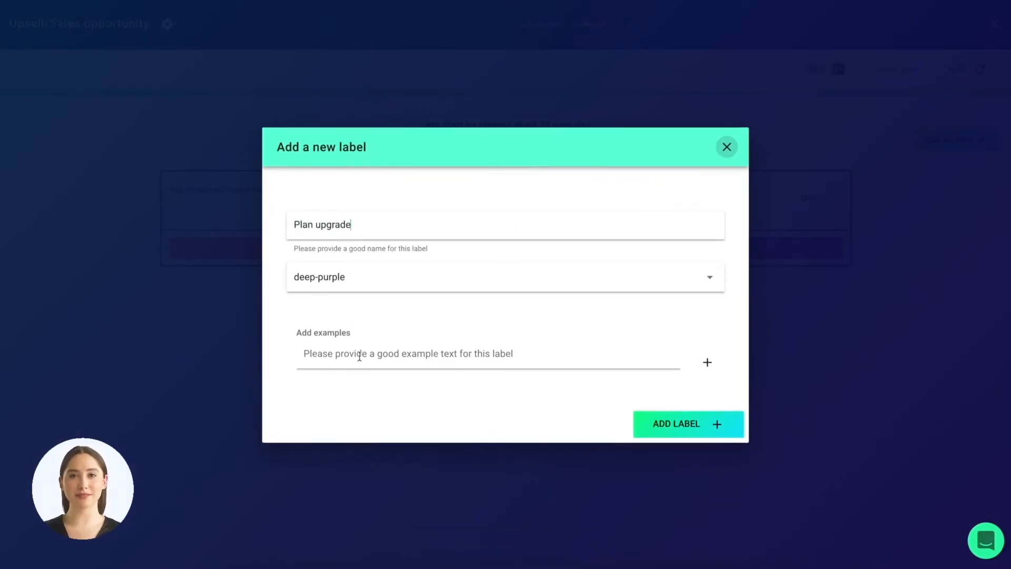
- Add the examples "I need a plan with more call minutes" and "I want to upgrade my plan" to the label
left_click(359, 353)
type("I need a plan with more call minutes")
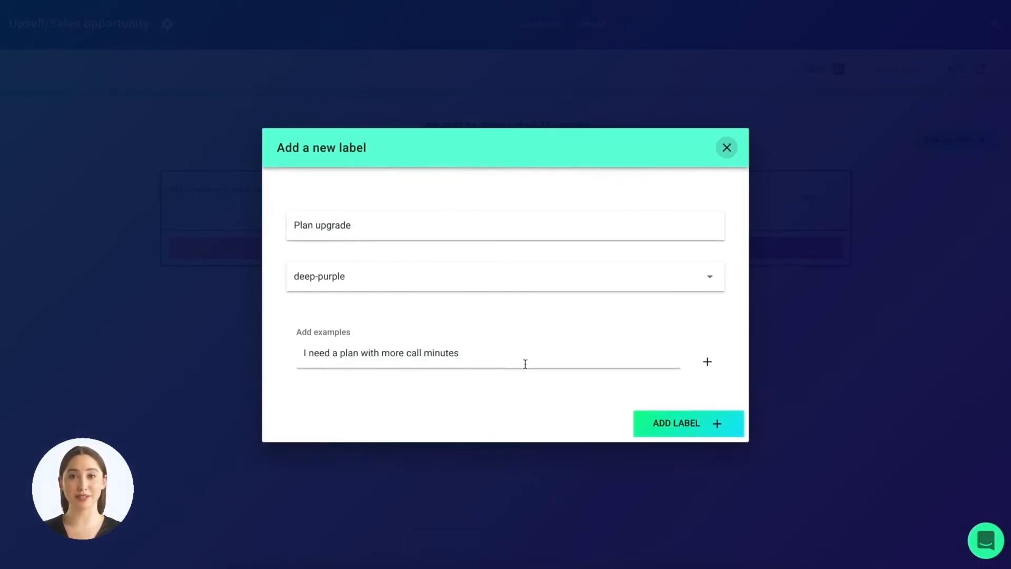
left_click(707, 361)
type("I want to upgrade my plan")
key("Return")
- Add the examples "i want more free minutes" and "i want more text messages included each month", and create the Plan upgrade label
type("i want more free minutes")
key("Return")
type("i want more text messages included each month")
left_click(681, 489)
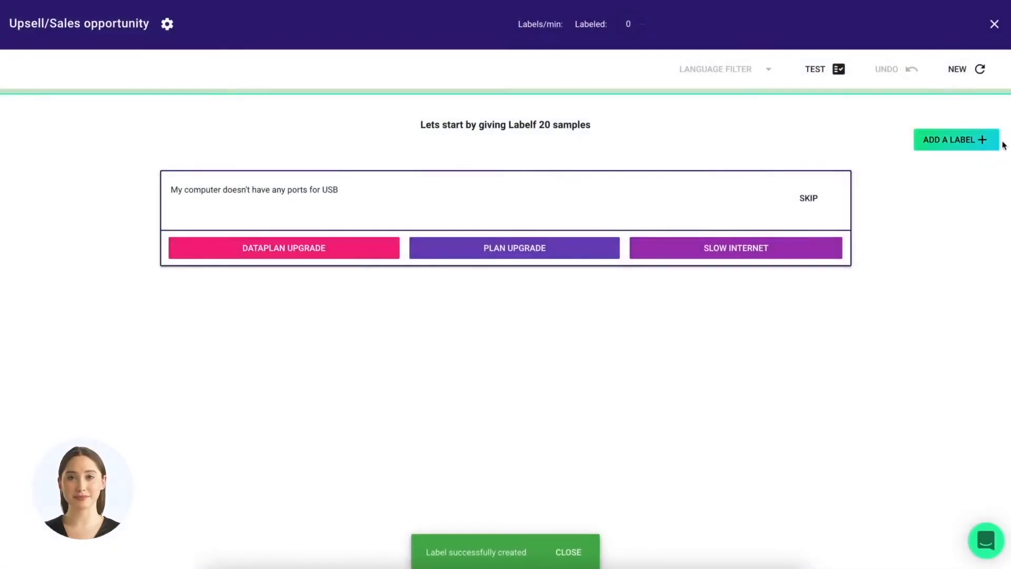
- Begin another label named "New phone" and set its color to green
left_click(993, 141)
left_click(433, 226)
type("N ewphone")
left_click(302, 225)
key("BackSpace")
left_click(313, 225)
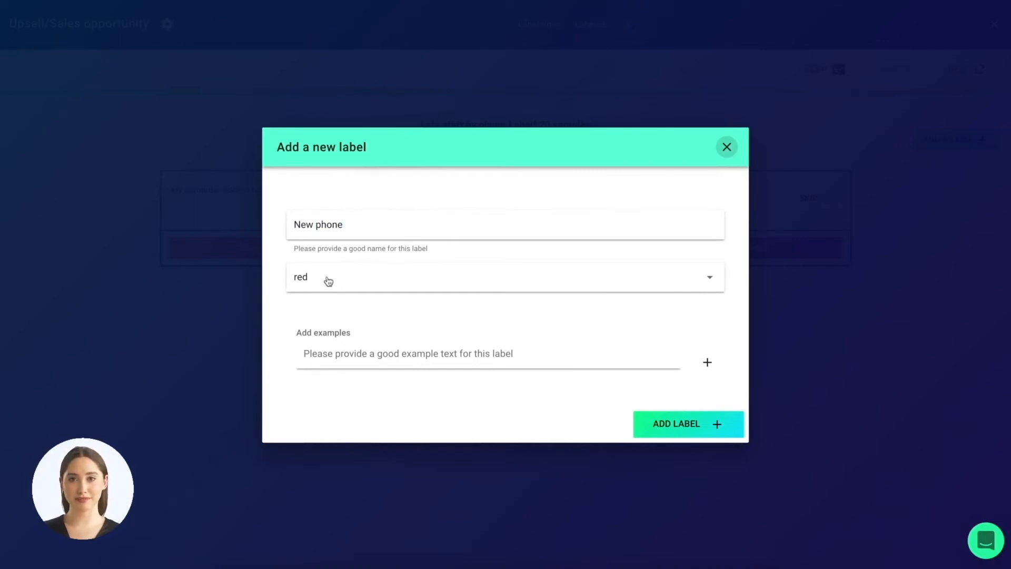
left_click(328, 282)
scroll(334, 366, "down", 5)
scroll(334, 365, "up", 3)
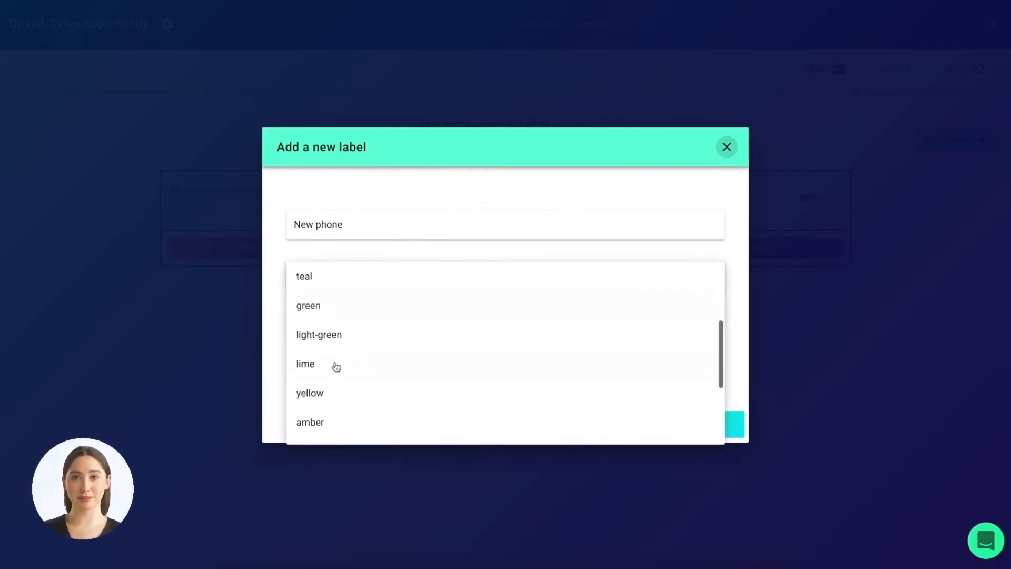
left_click(330, 309)
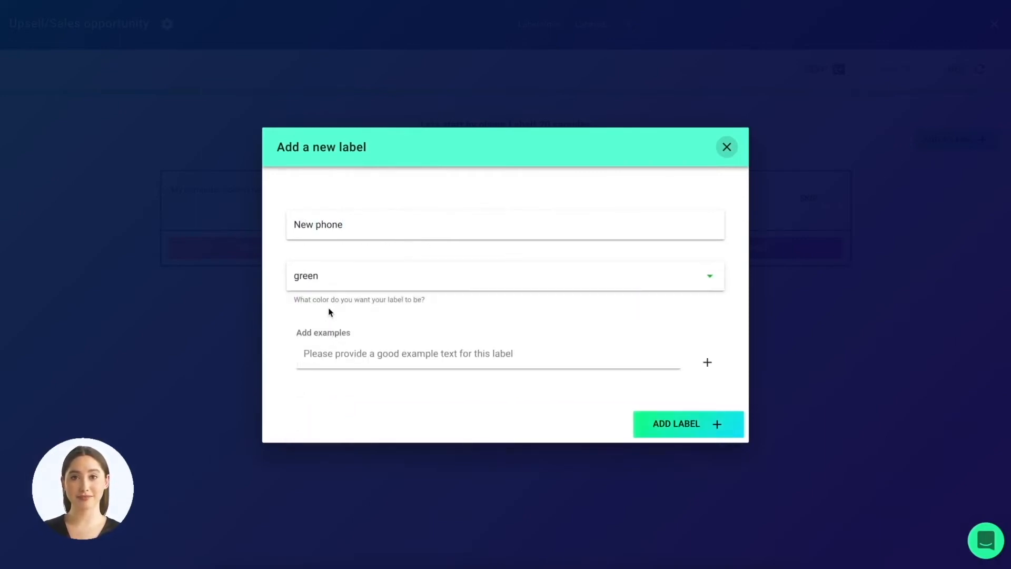
- Add the examples "I dont like my current phone, what can be done about it?" and "I want a new phone"
left_click(355, 355)
type("I dont like my current phone, what can be done about it?")
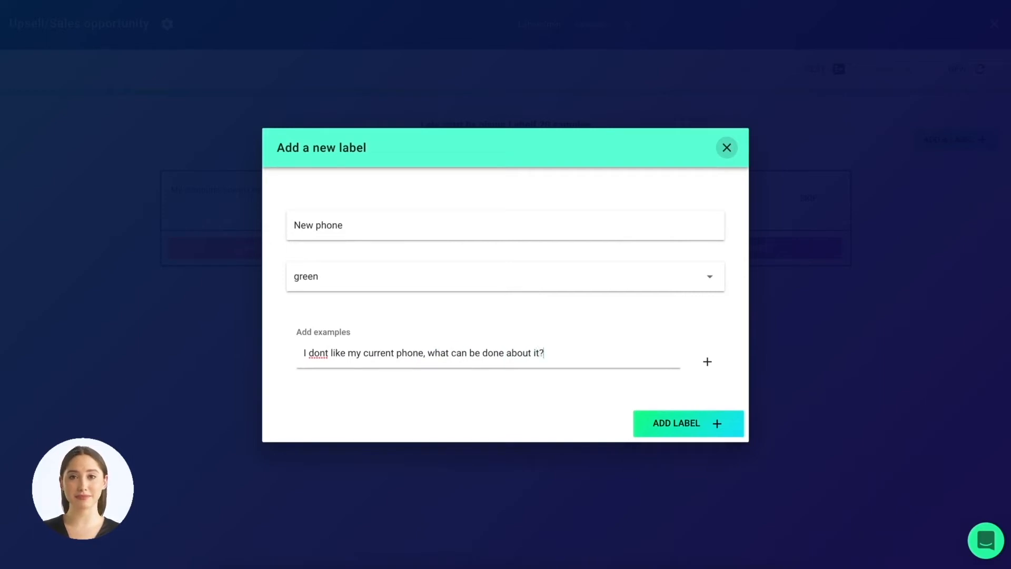
left_click(709, 362)
left_click(708, 376)
- Add the examples "My wife recommended me a new phone", "i think my current phone is shit" and "i dont like the phone i have now"
left_click(412, 377)
type("My wife recommended me a new phone")
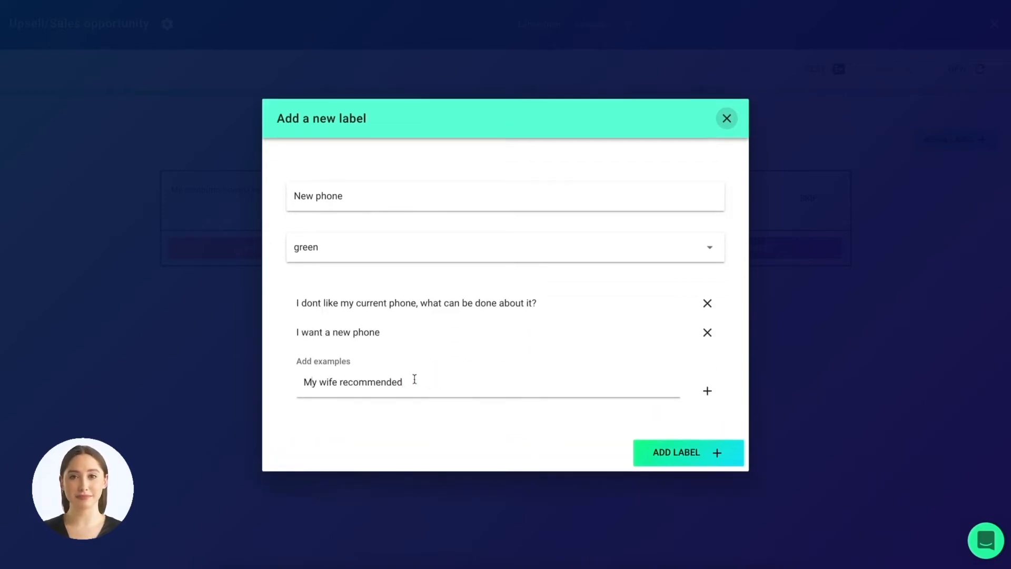
key("Return")
type("think my current phone is shi")
key("Return")
type("i dont like the phone i have now")
key("Return")
- Add "i want to upgrade my phone", "my phone is getting slower and slower" and "My phone is getting old", and create the New phone label
type("i want to upgrade my phone")
key("Return")
type("my phone is getting slower and slower")
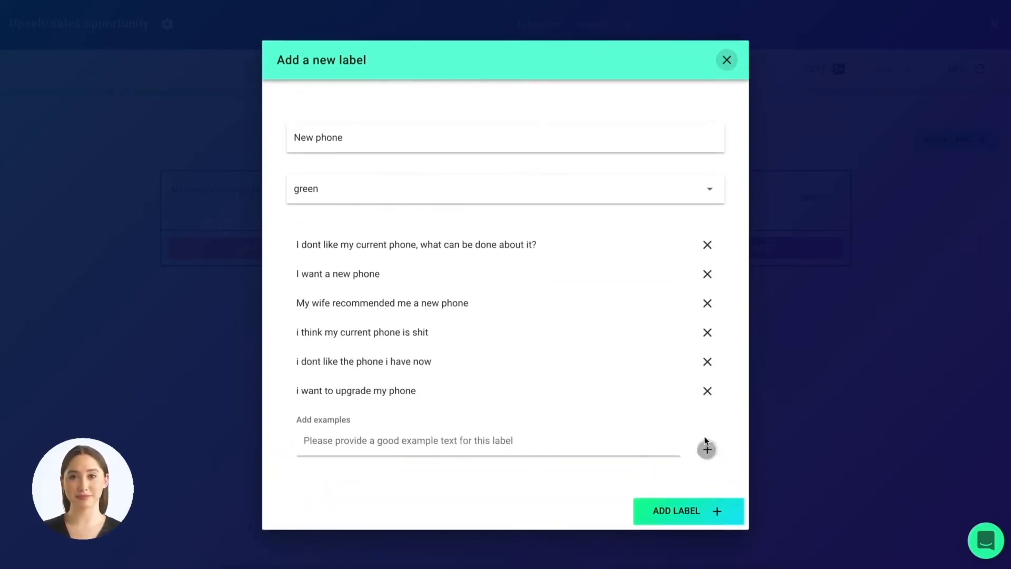
key("Return")
type("My phone is getting old")
left_click(679, 527)
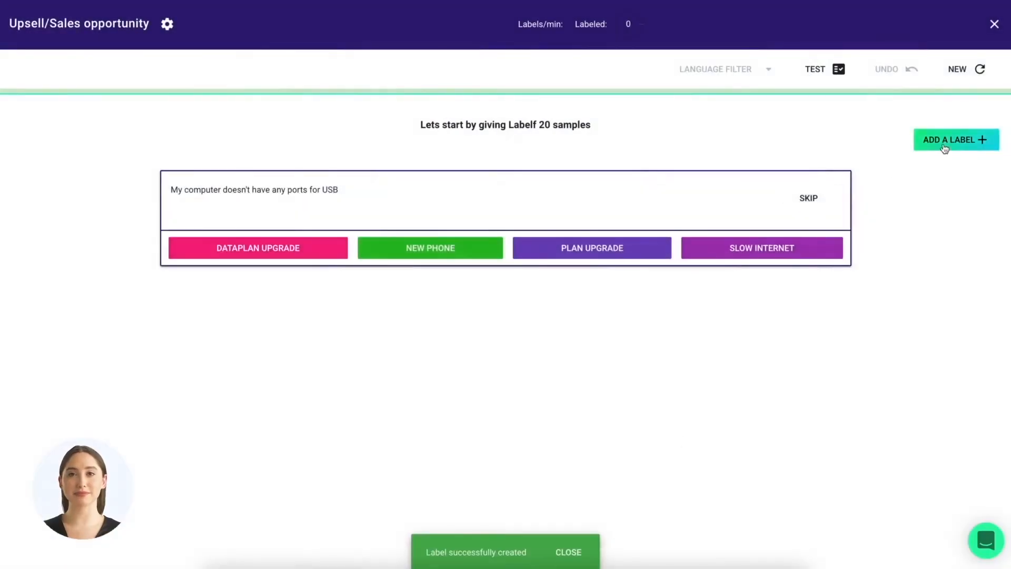
- Begin another label named "No mention" and add the example "I have an issue"
left_click(945, 142)
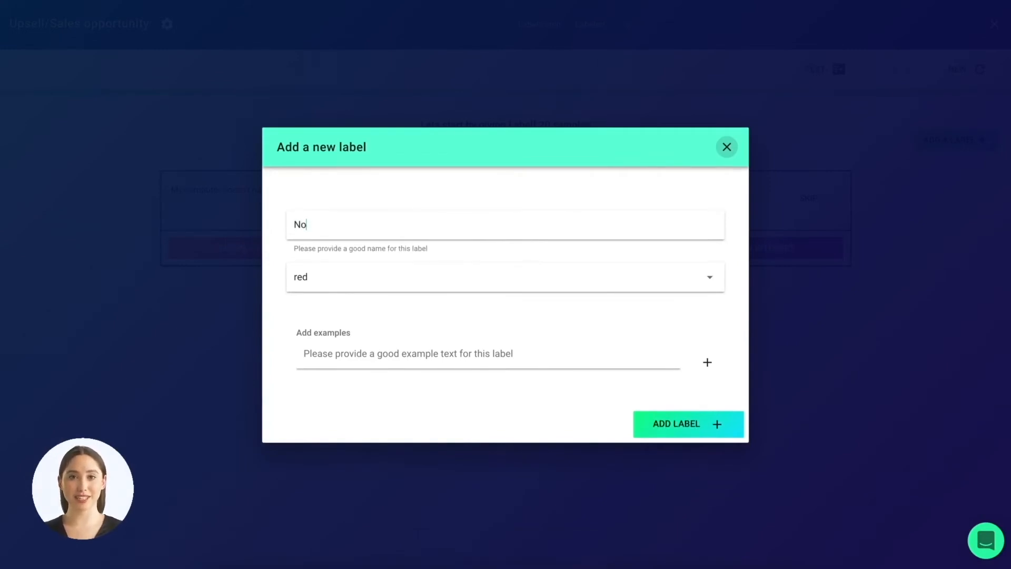
left_click(381, 363)
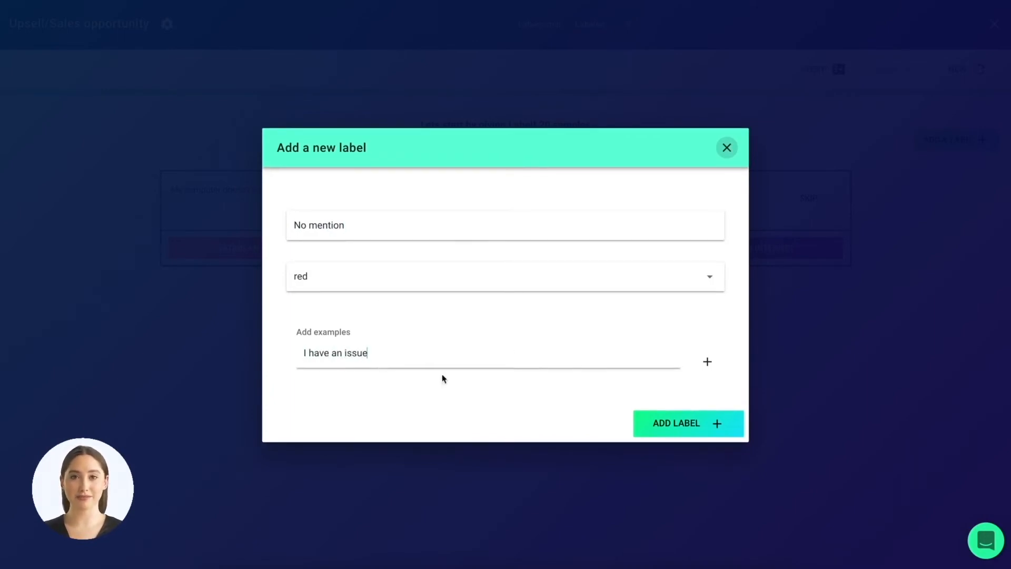
left_click(704, 368)
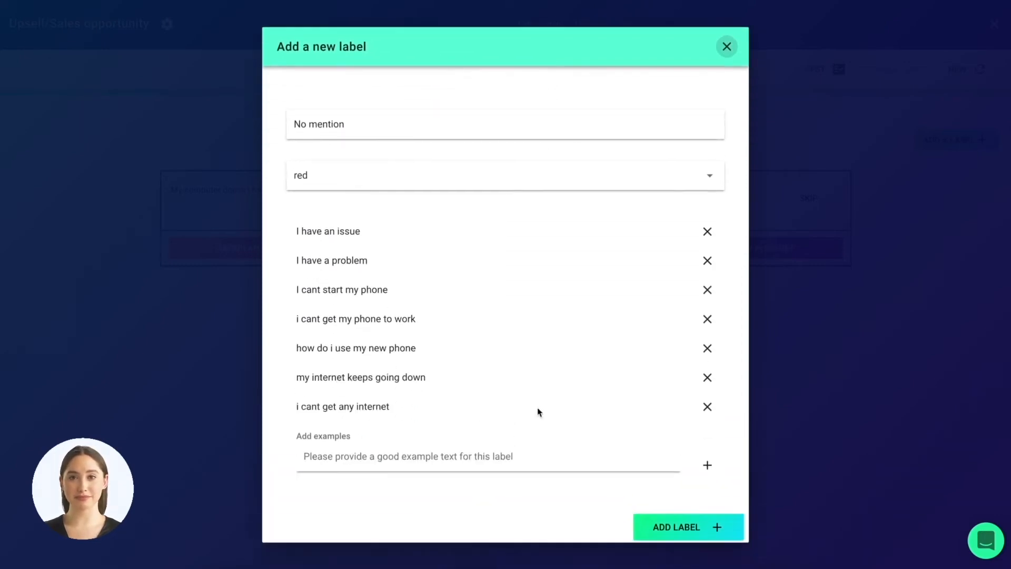
- Add the examples "my internet is spotty", "i want an explanation of my bill" and "whats my next invoice for"
type("my internet is spotty")
key("Return")
type("i want an explanation of my bill")
key("Return")
type("whats my next invoice for")
key("Return")
- Add "i have a problem with my internet", "i want to change my phone number" and "my mobile broadband doesnt work", and create the No mention label
type("i have a problem with my internet")
key("Return")
type("i want to change my phone number")
key("Return")
type("my mobile broadband doesnt work")
key("Return")
left_click(691, 534)
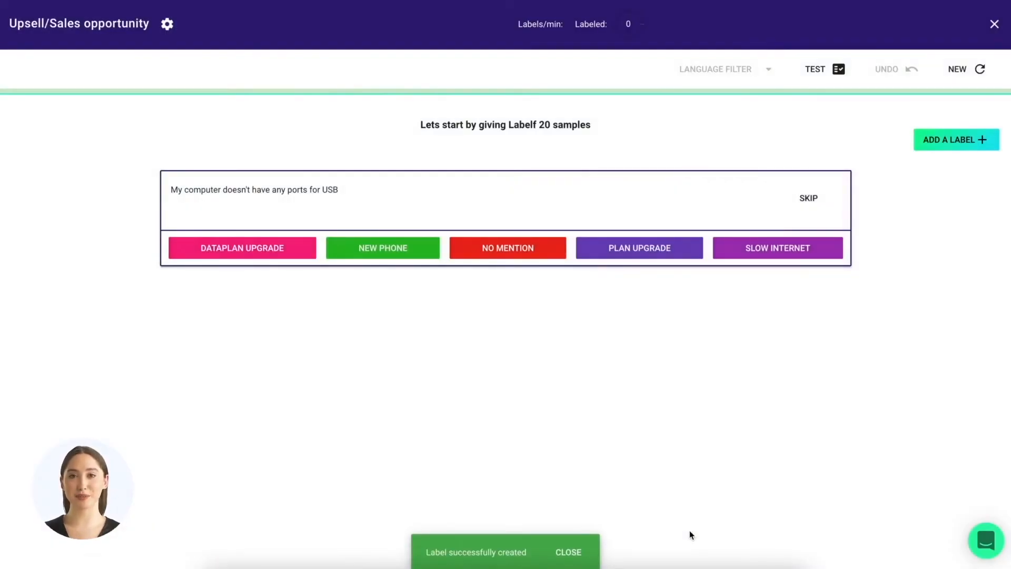
- Label the USB ports and viruses samples No mention, the phone change and repair samples New phone, and the weak WiFi sample Slow internet
left_click(481, 244)
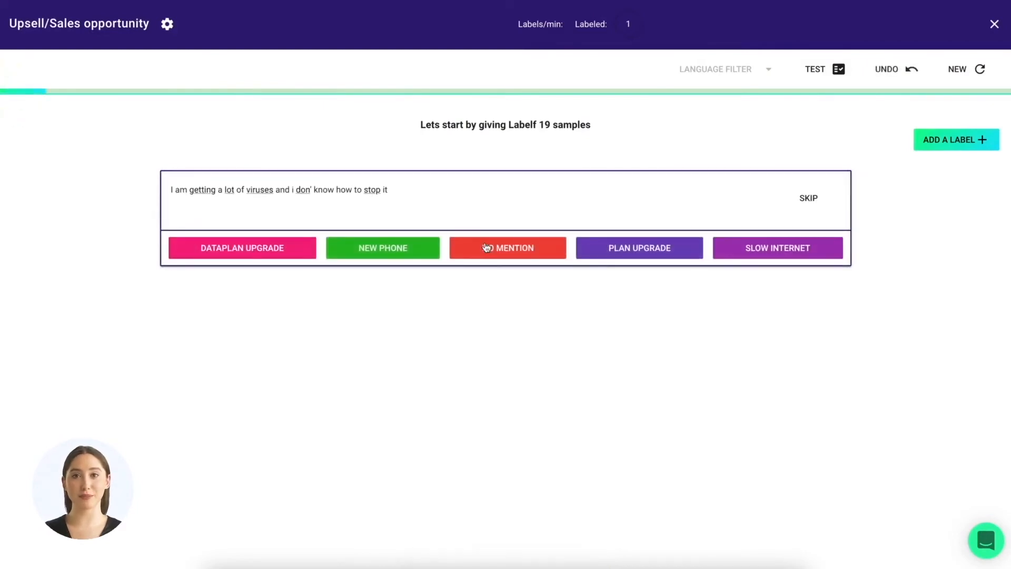
left_click(487, 247)
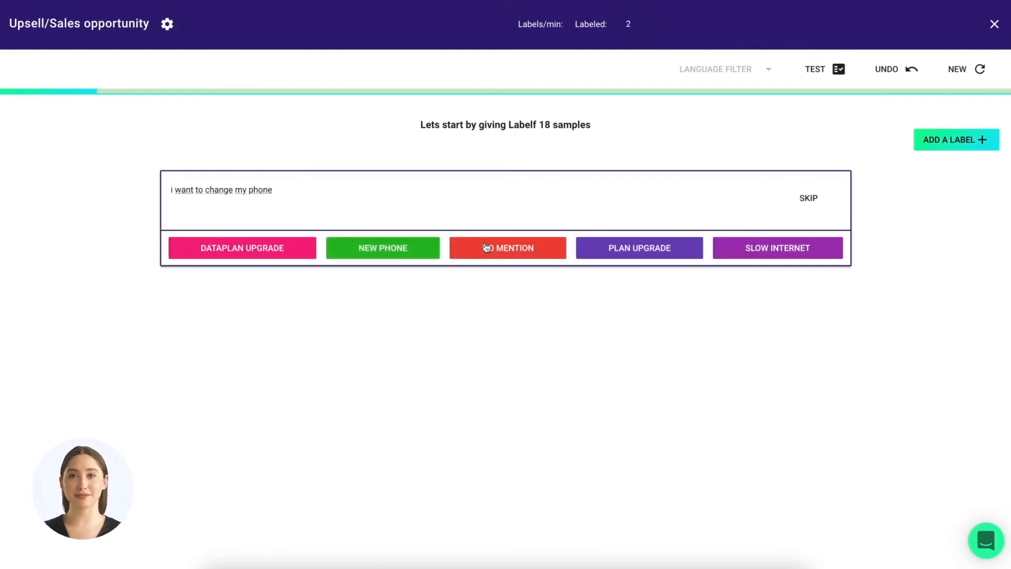
left_click(392, 251)
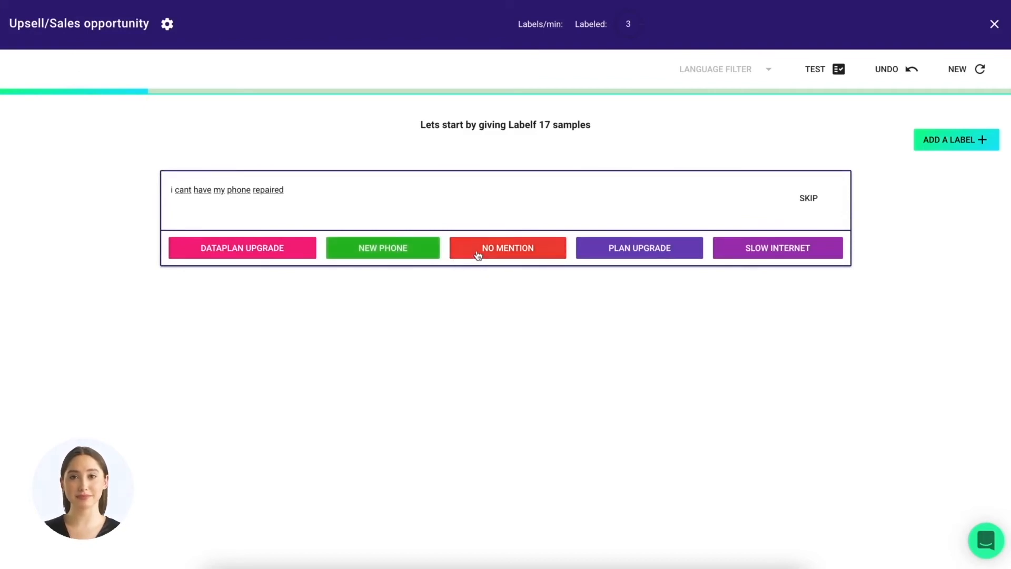
left_click(411, 247)
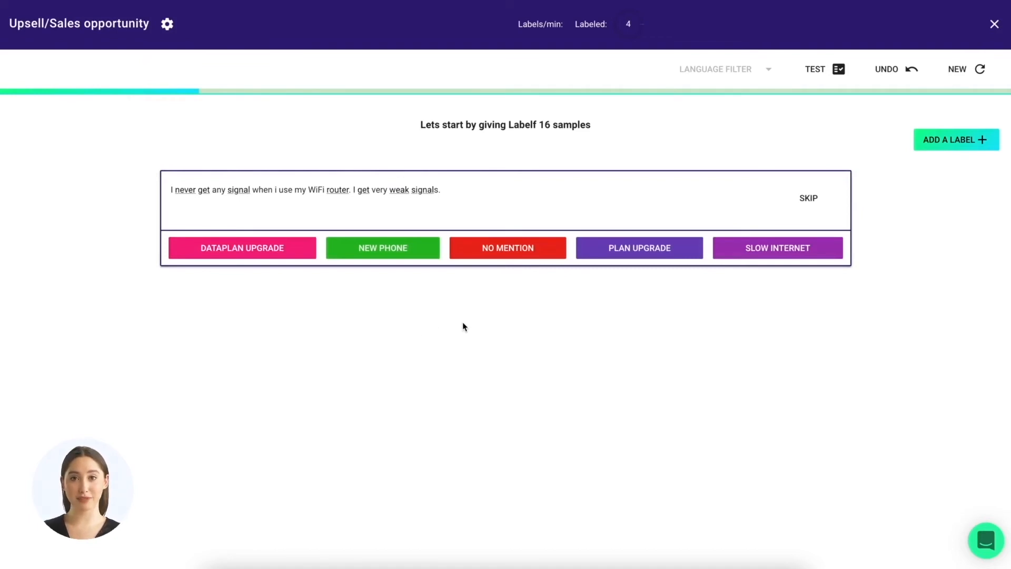
left_click(751, 258)
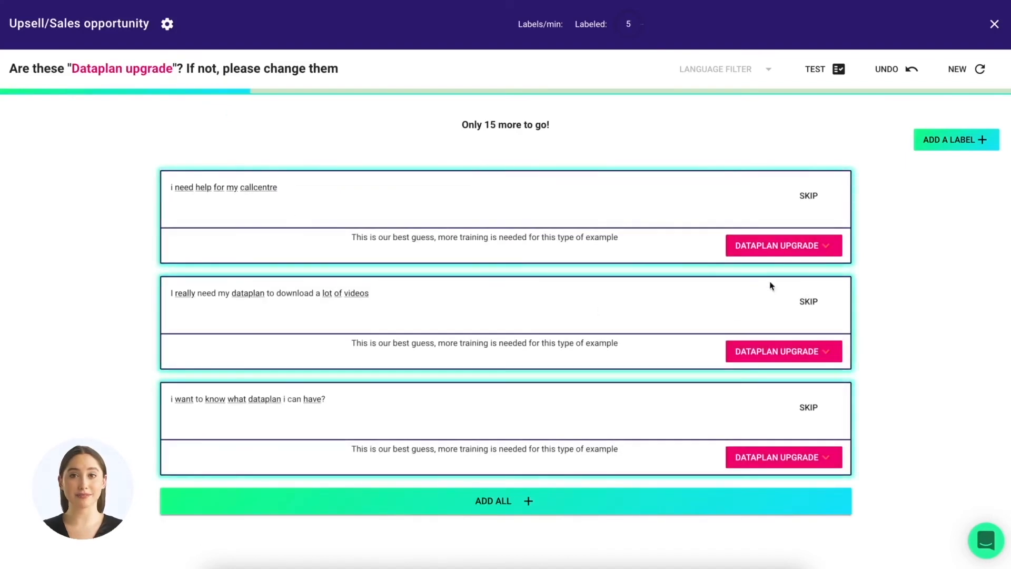
- Relabel "i need help for my callcentre" as No mention and accept the Dataplan upgrade and Plan upgrade suggestion batches
left_click(779, 246)
left_click(784, 332)
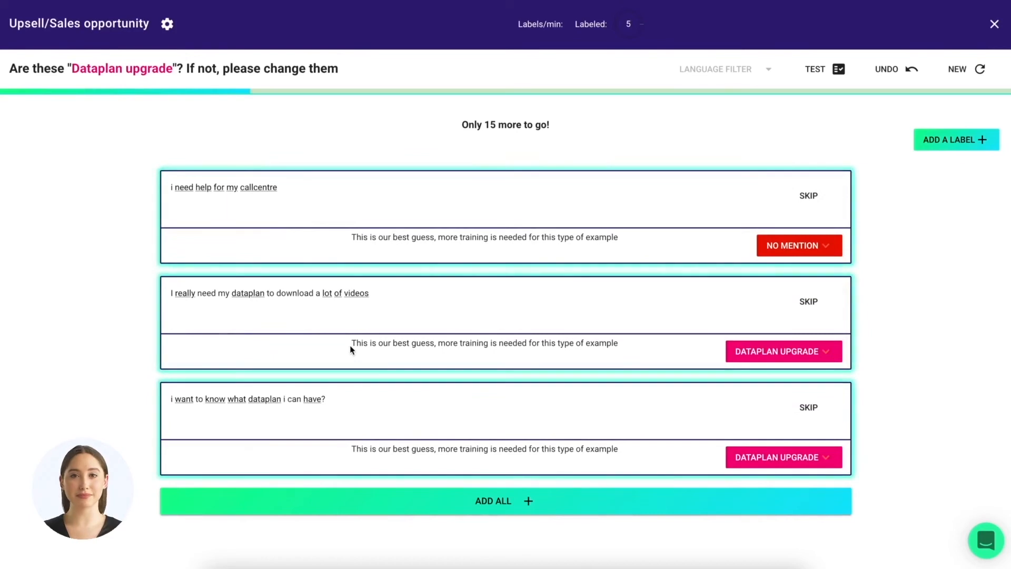
left_click(350, 501)
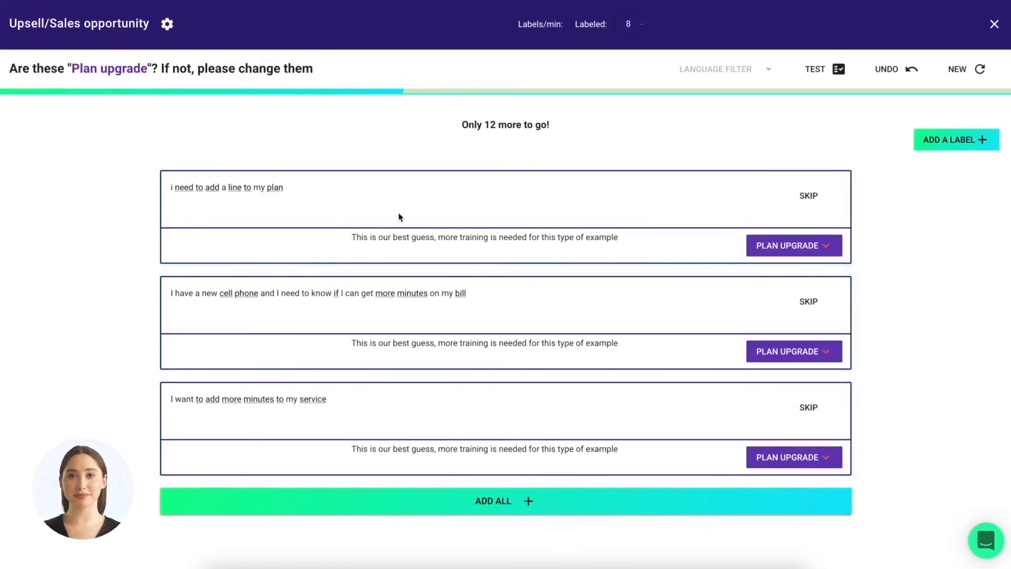
left_click(450, 503)
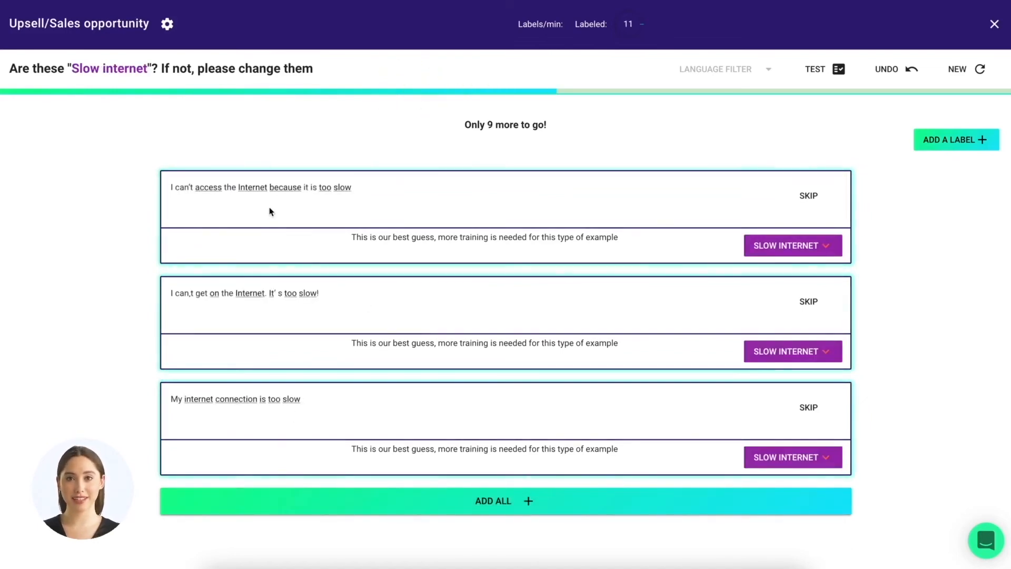
- Accept the Slow internet suggestions, then accept the following batch with its second sample changed to No mention
left_click(407, 499)
left_click(791, 352)
left_click(781, 440)
left_click(516, 501)
- Label the single samples one by one: Slow internet, No mention twice, New phone for buying a phone, No mention for the pre-paid question
left_click(755, 260)
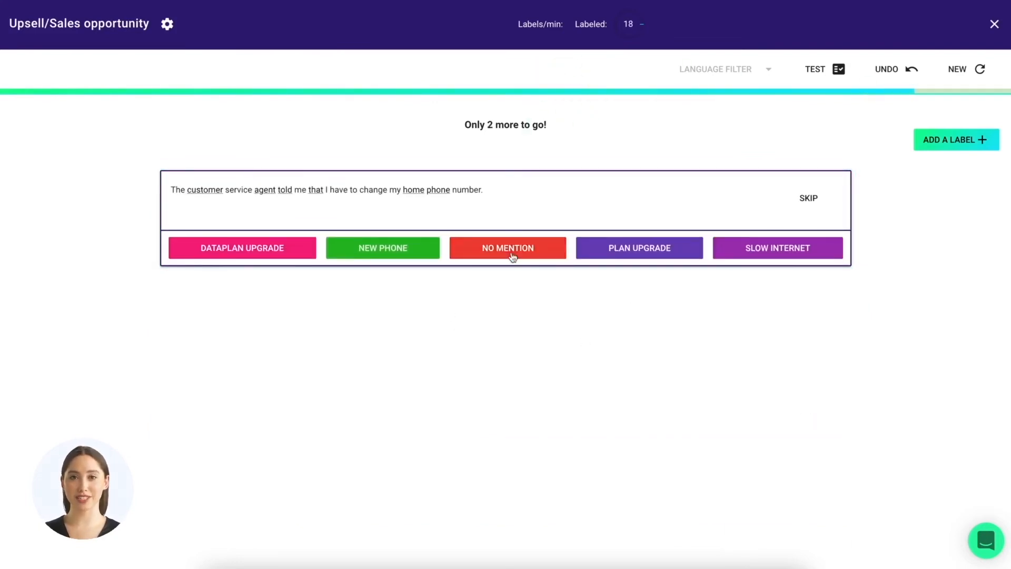
left_click(483, 256)
left_click(482, 257)
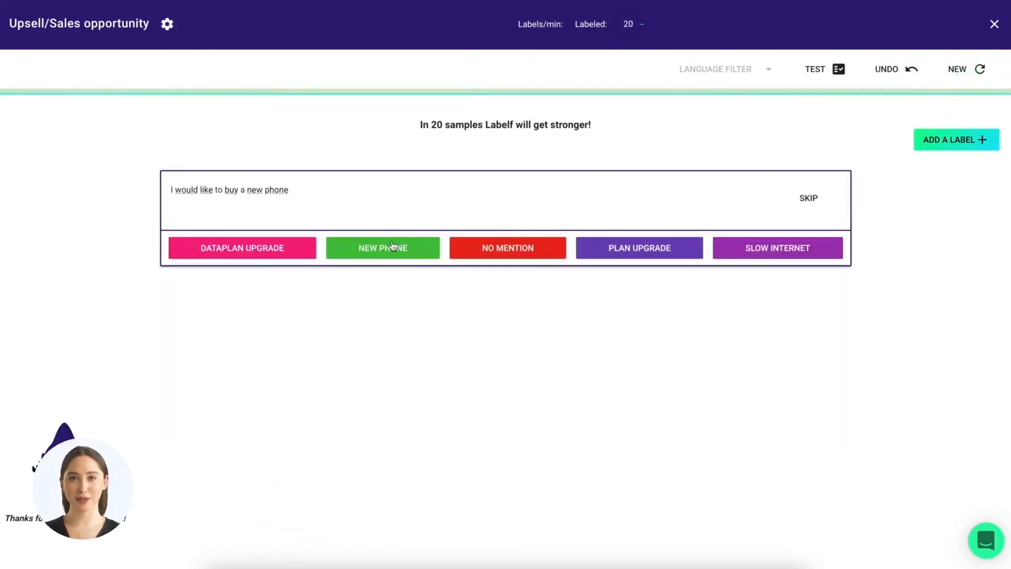
key("2")
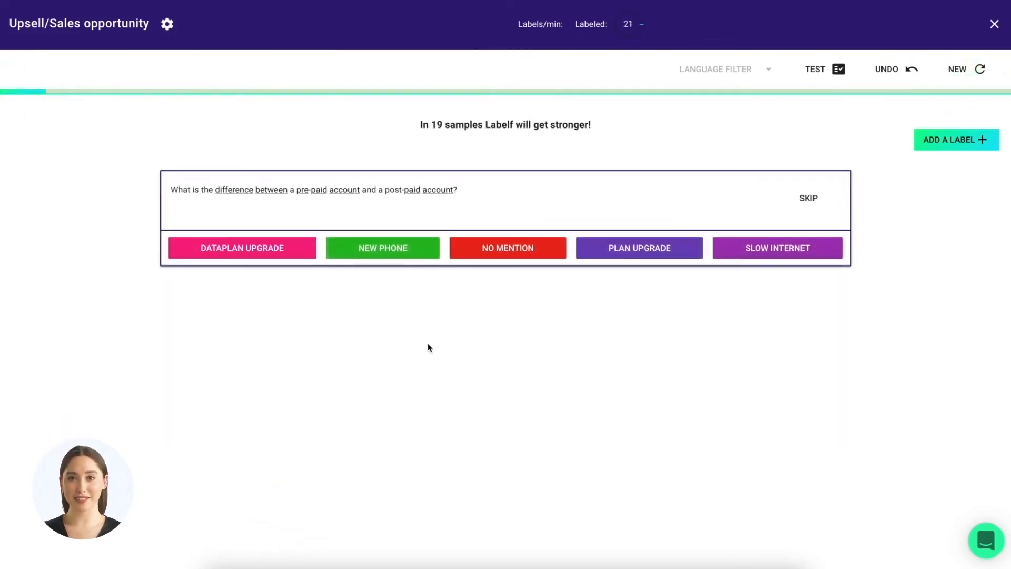
key("3")
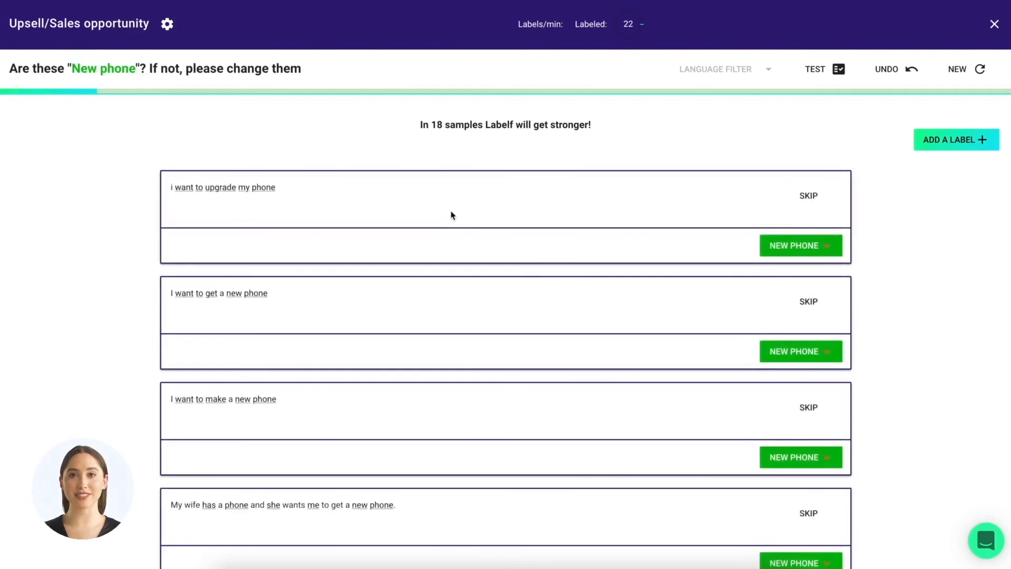
- Relabel unrelated New phone suggestions, including the phone number downgrade and special promotion samples, as No mention and add the whole batch
scroll(452, 215, "down", 5)
scroll(452, 215, "down", 3)
left_click(801, 246)
left_click(763, 335)
scroll(764, 335, "down", 2)
left_click(801, 246)
left_click(763, 335)
scroll(568, 320, "down", 1)
left_click(786, 501)
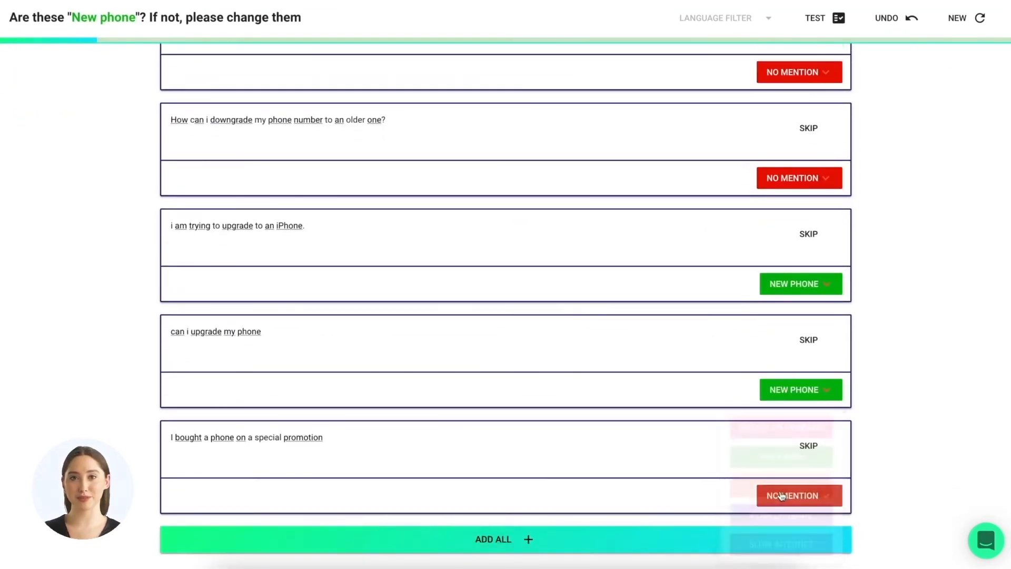
left_click(794, 494)
left_click(506, 539)
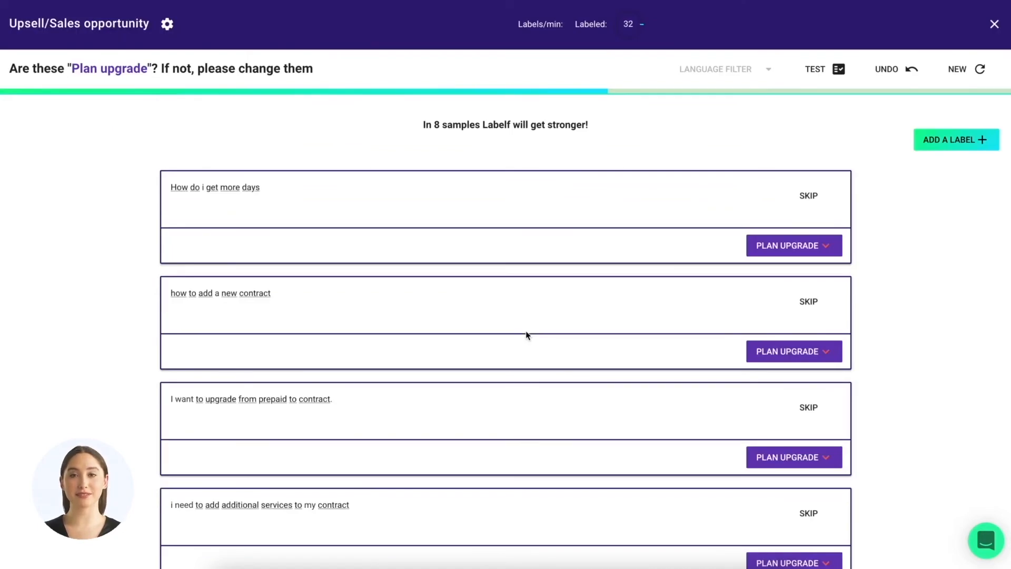
- Relabel "My bill is more than twice the amount it should be" as No mention and add all the Plan upgrade suggestions
scroll(527, 335, "down", 2)
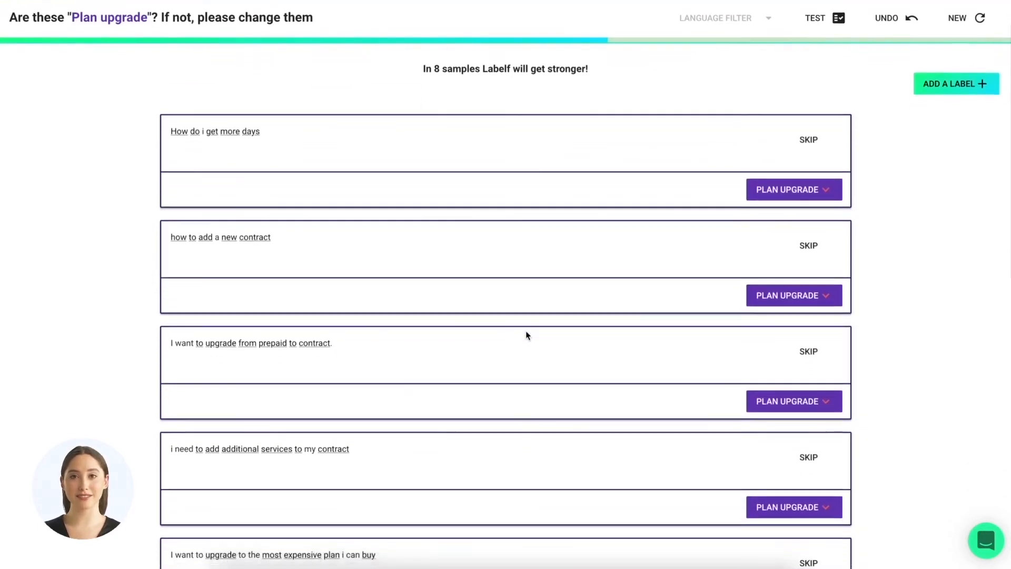
scroll(527, 335, "down", 1)
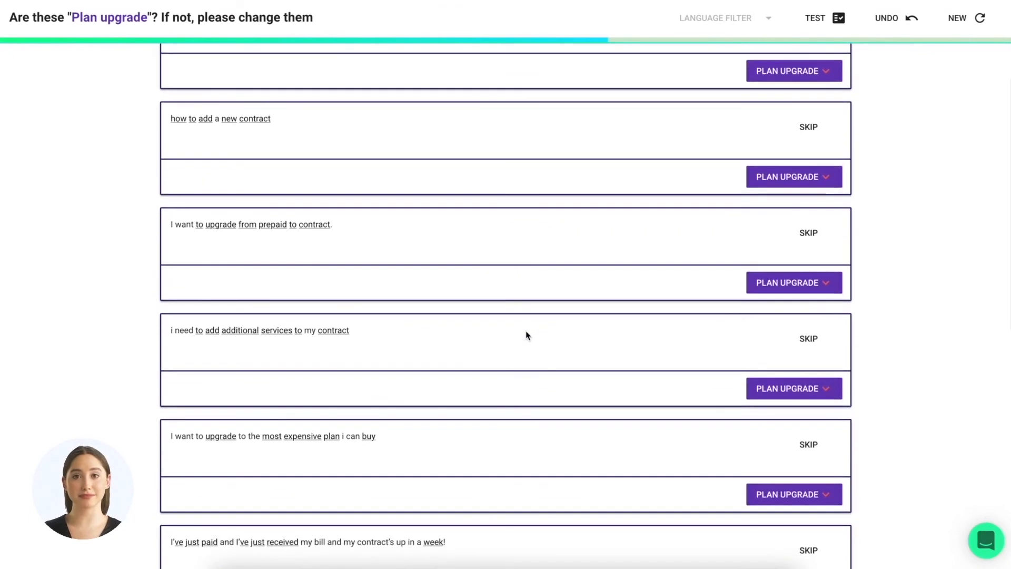
scroll(526, 335, "down", 9)
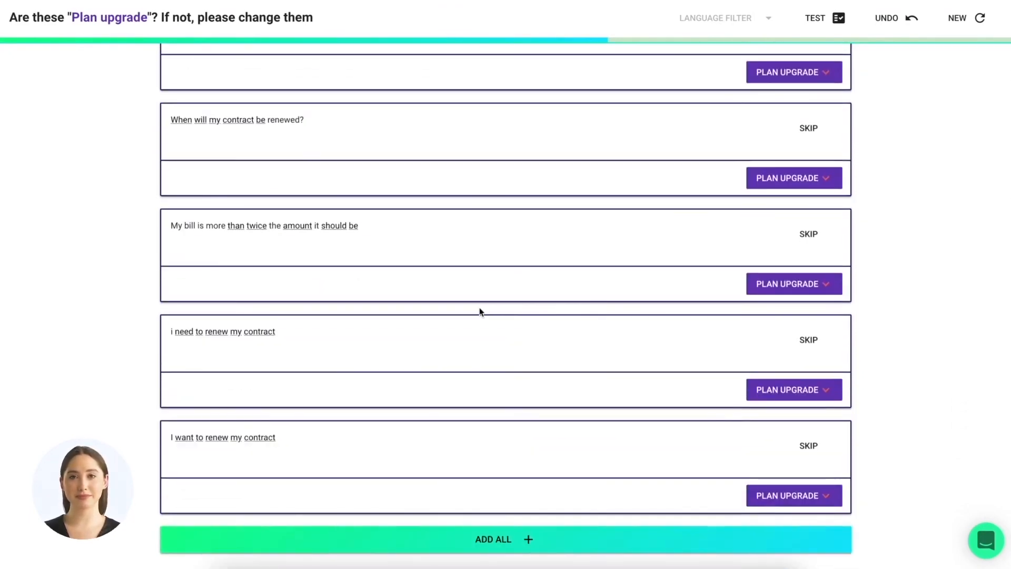
left_click(799, 294)
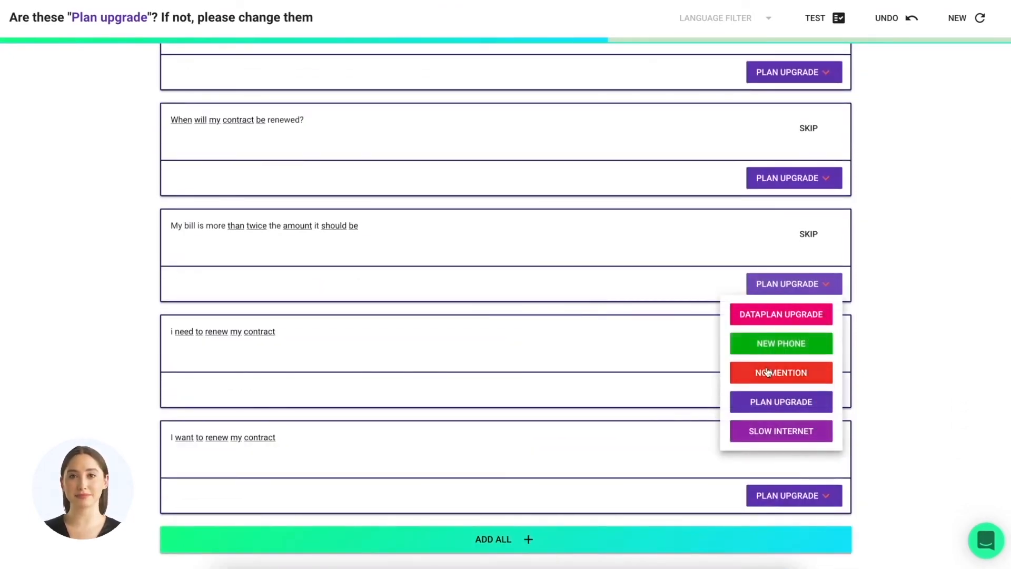
left_click(768, 369)
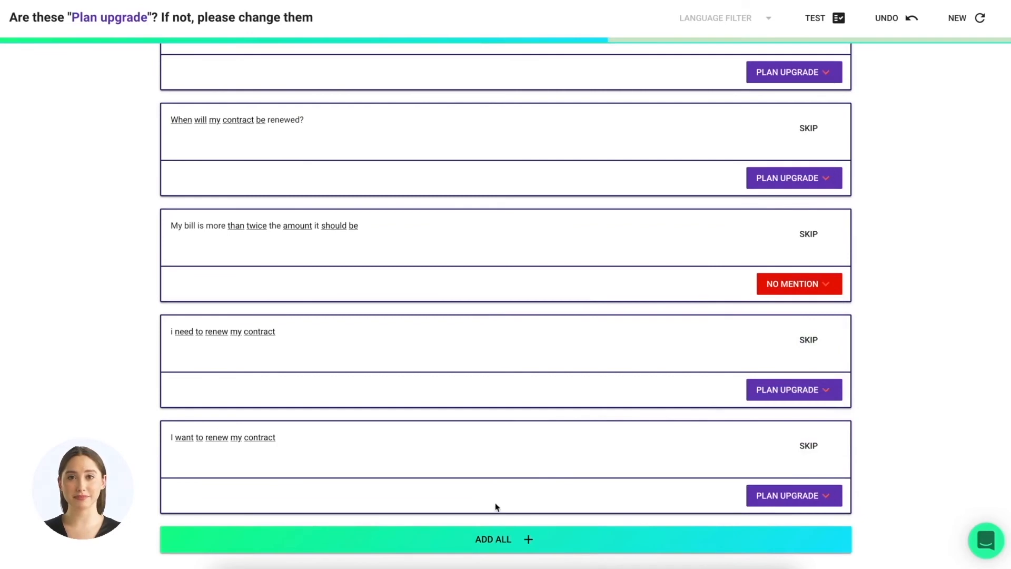
left_click(487, 543)
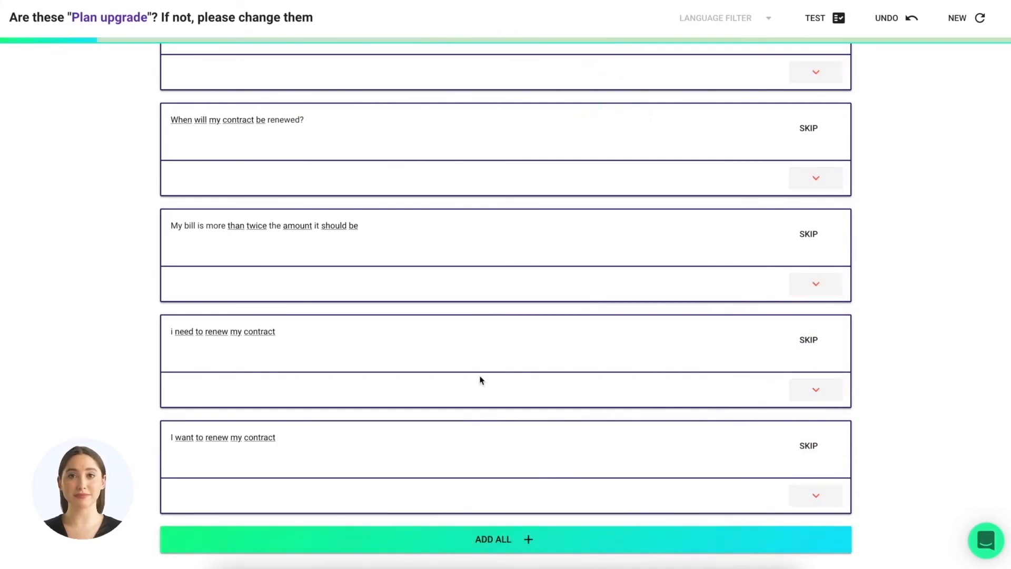
- Label the single sample New phone and keep Slow internet for the sample about a slow data plan but very fast wifi
left_click(393, 252)
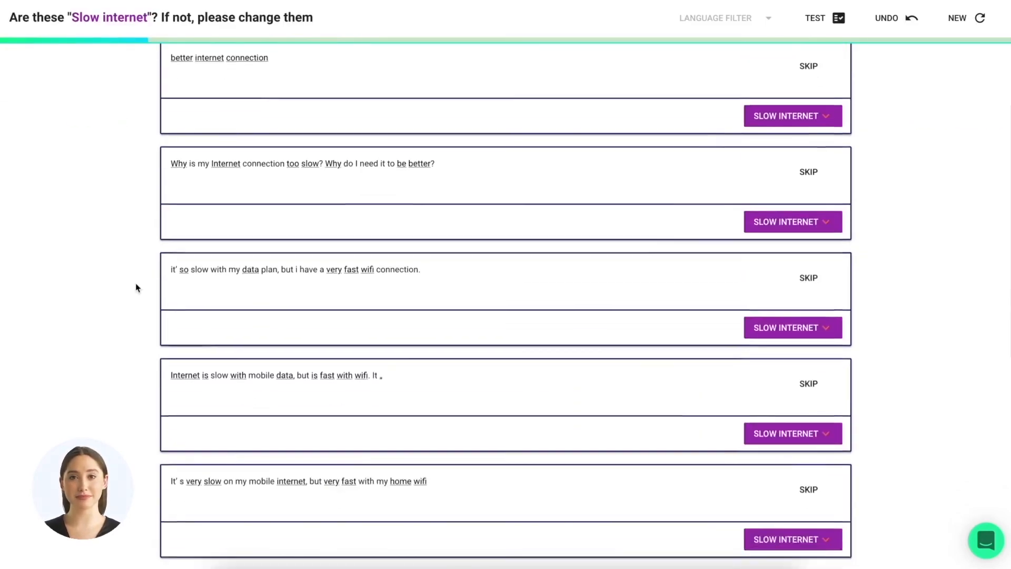
scroll(611, 285, "down", 1)
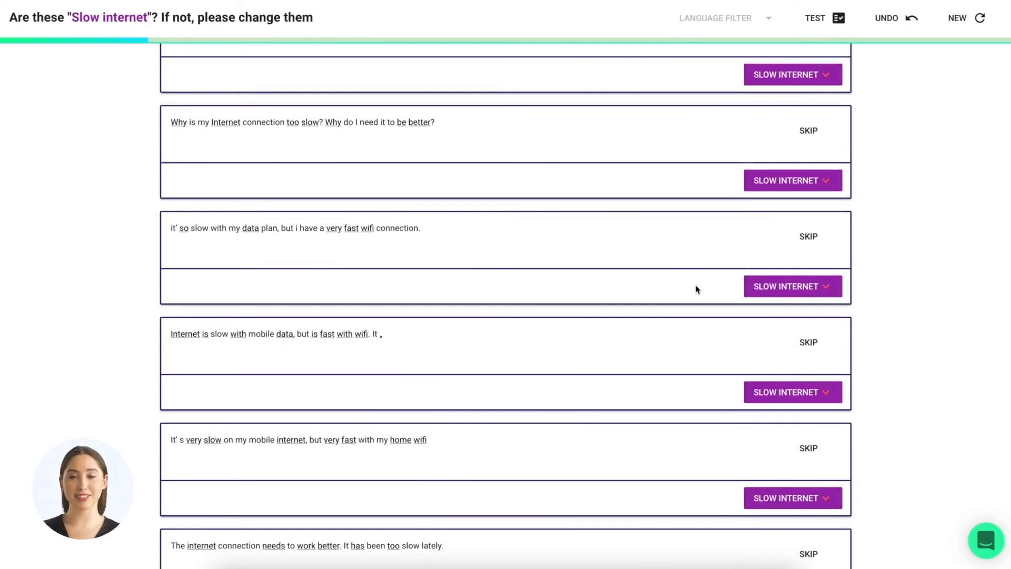
left_click(762, 296)
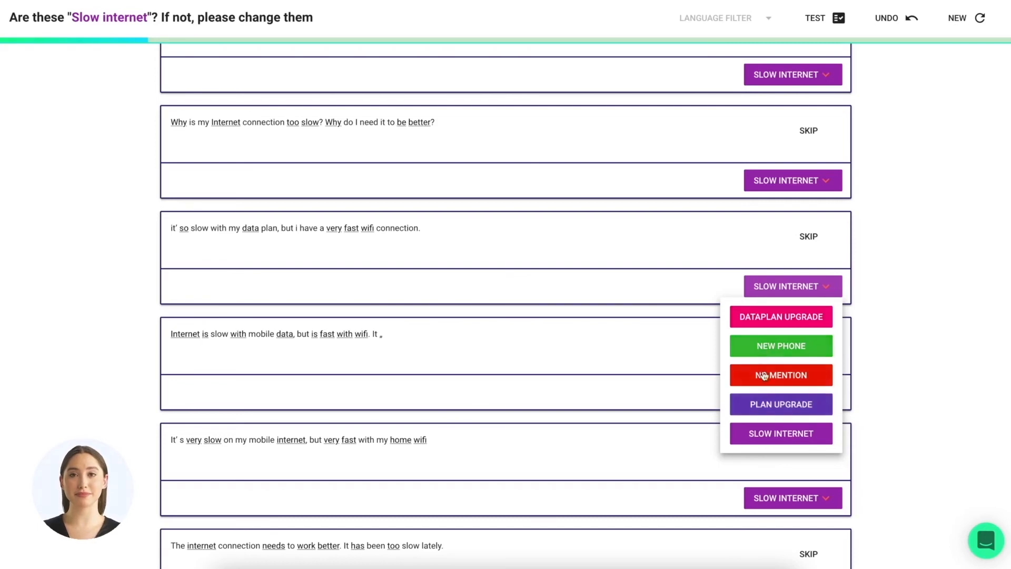
left_click(764, 439)
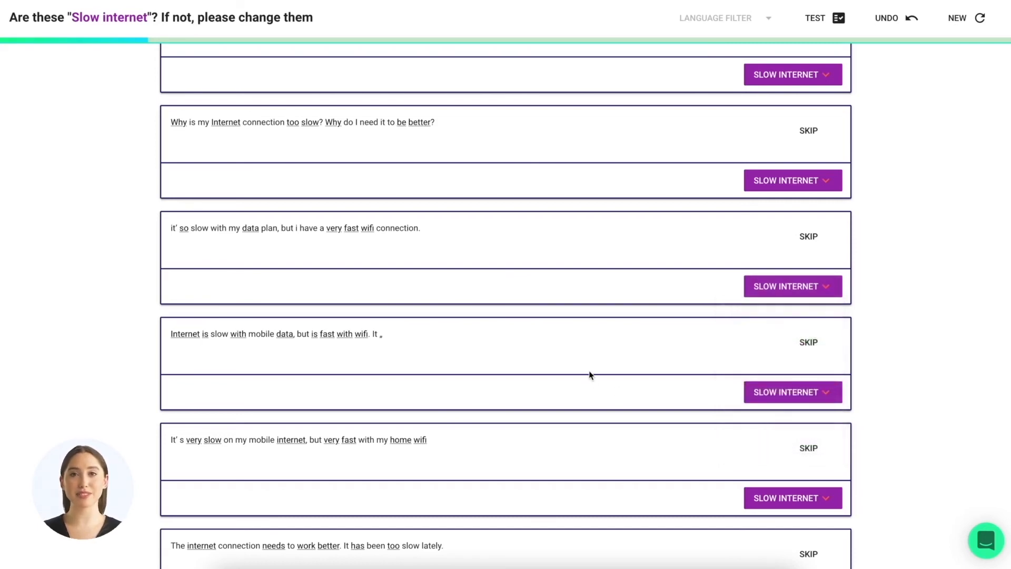
- Relabel "Which internet providers are the cheapest?" as No mention and add all the Slow internet suggestions
scroll(533, 367, "down", 2)
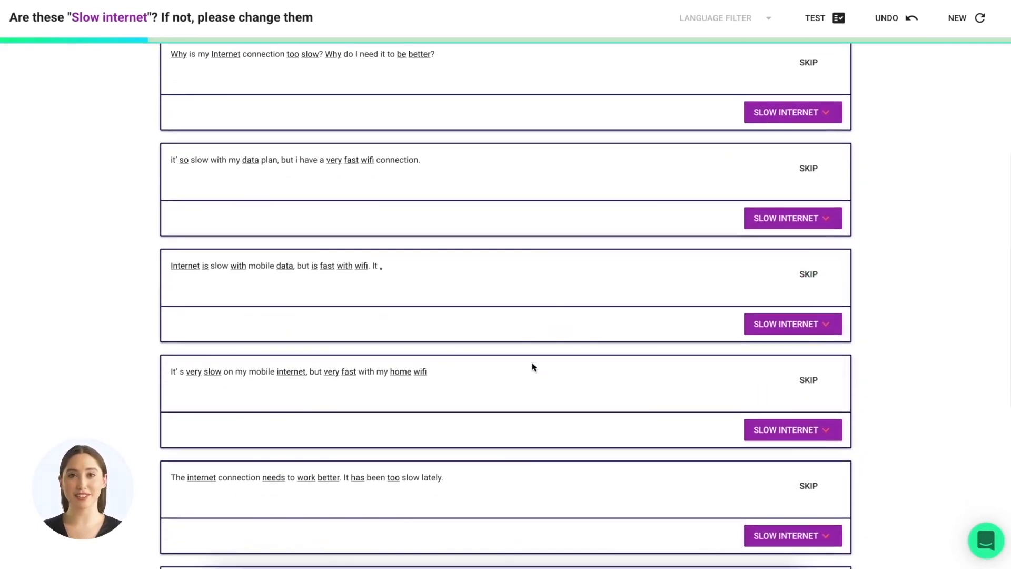
scroll(533, 367, "down", 2)
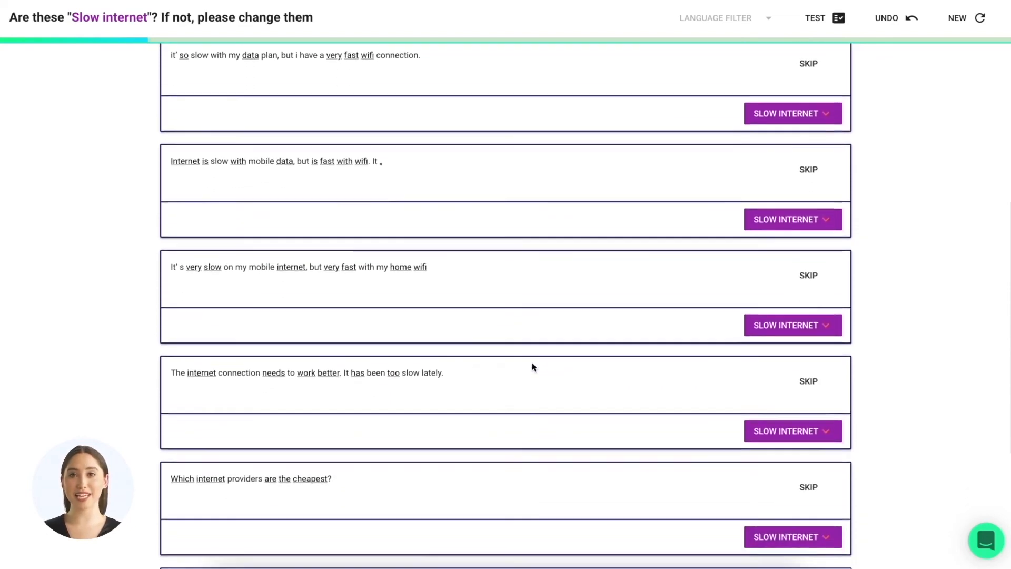
scroll(533, 367, "down", 1)
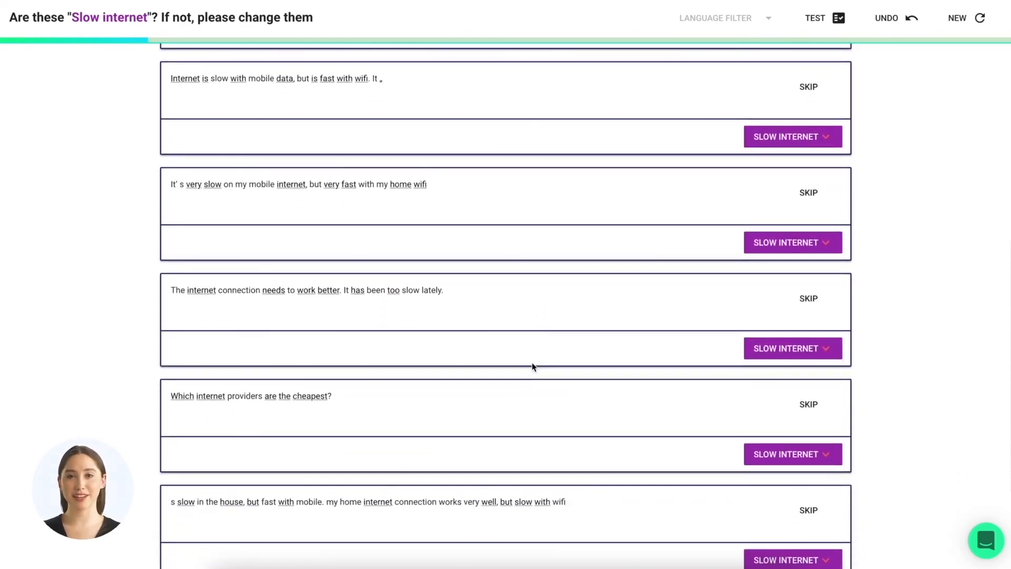
scroll(533, 367, "down", 1)
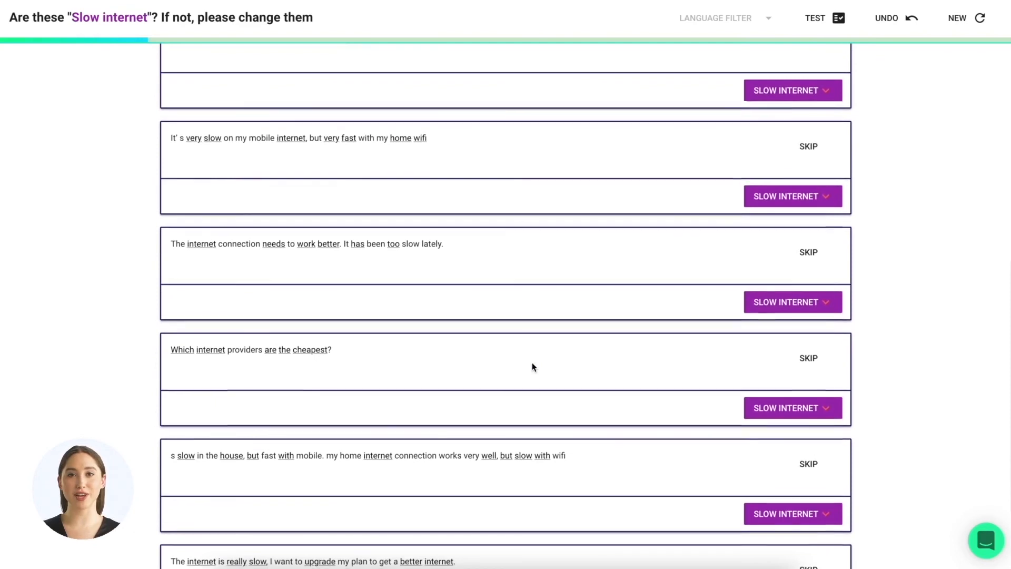
scroll(532, 367, "up", 1)
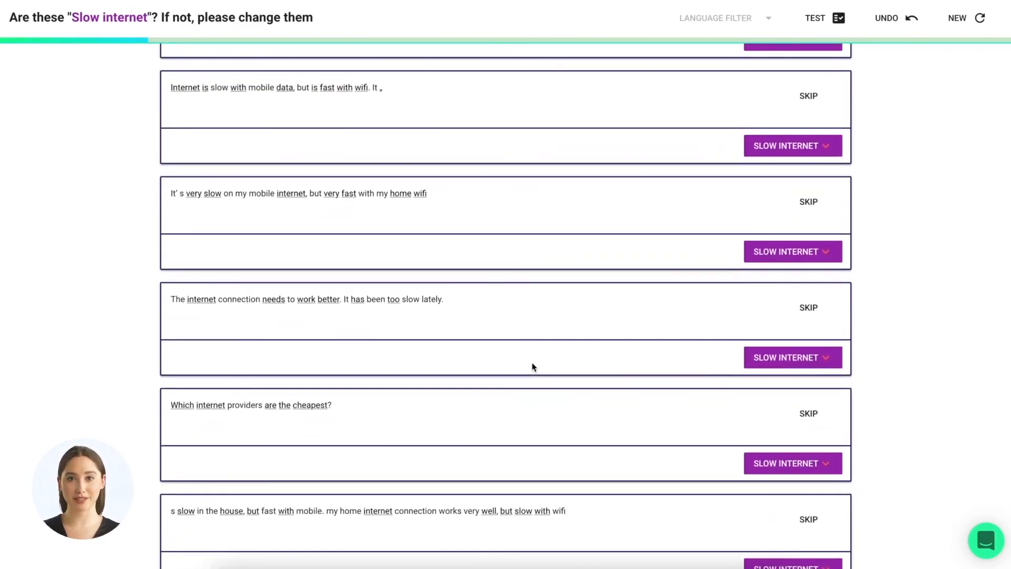
scroll(533, 367, "down", 3)
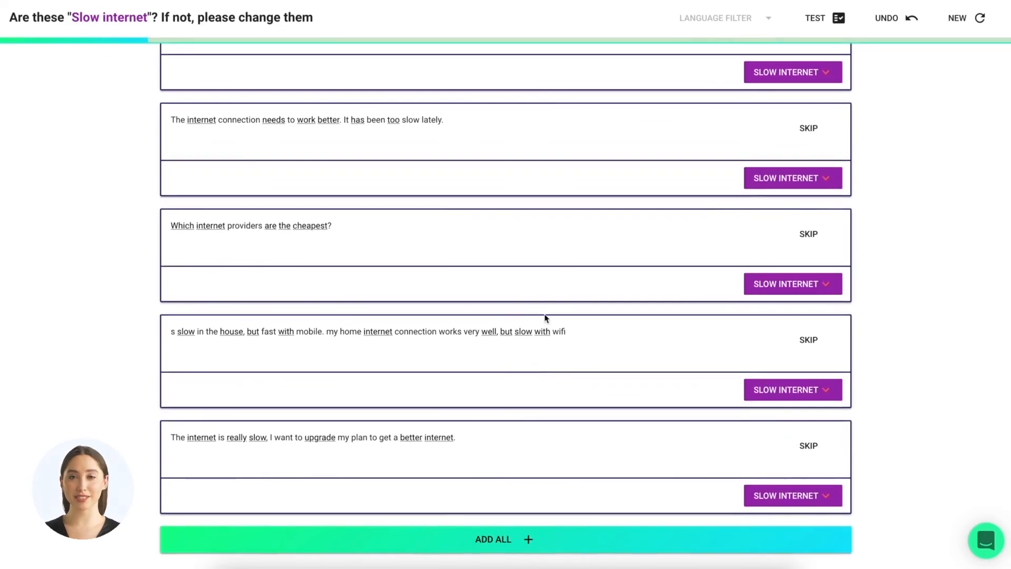
left_click(752, 285)
left_click(761, 372)
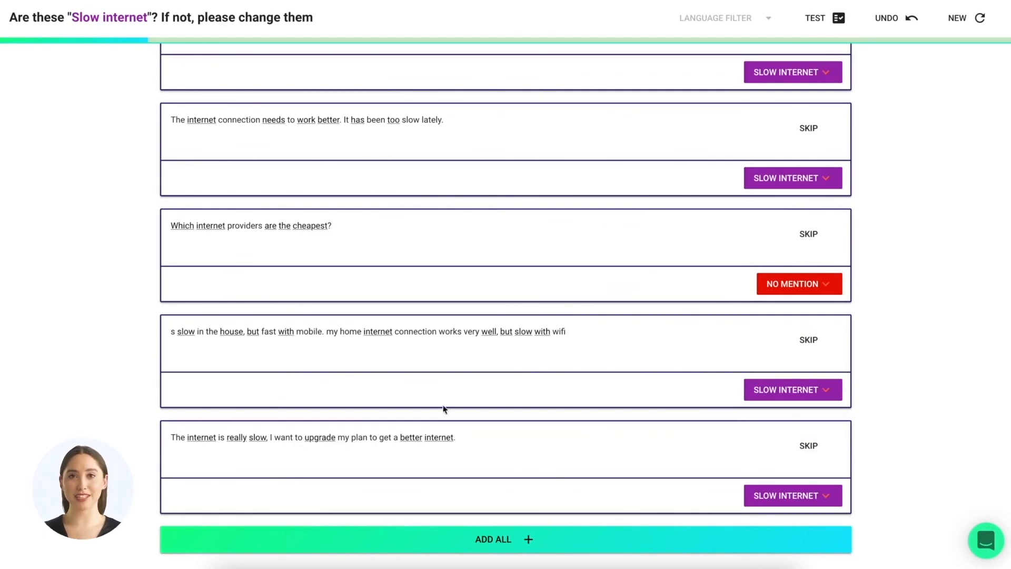
left_click(519, 538)
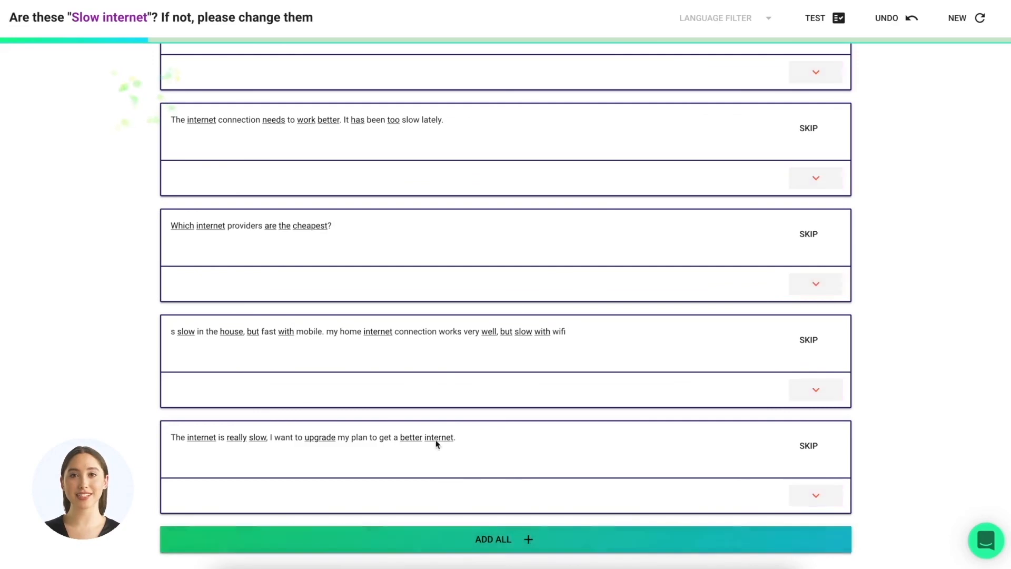
- Review the mixed-label batch and label the sample "I have a problem with my mobile internet" as No mention
scroll(652, 333, "down", 15)
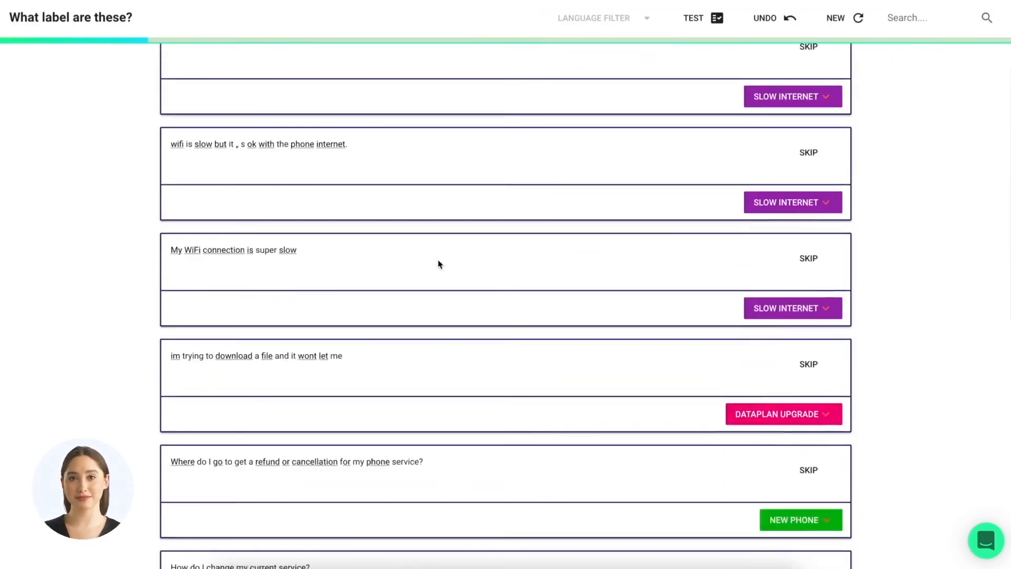
left_click(793, 288)
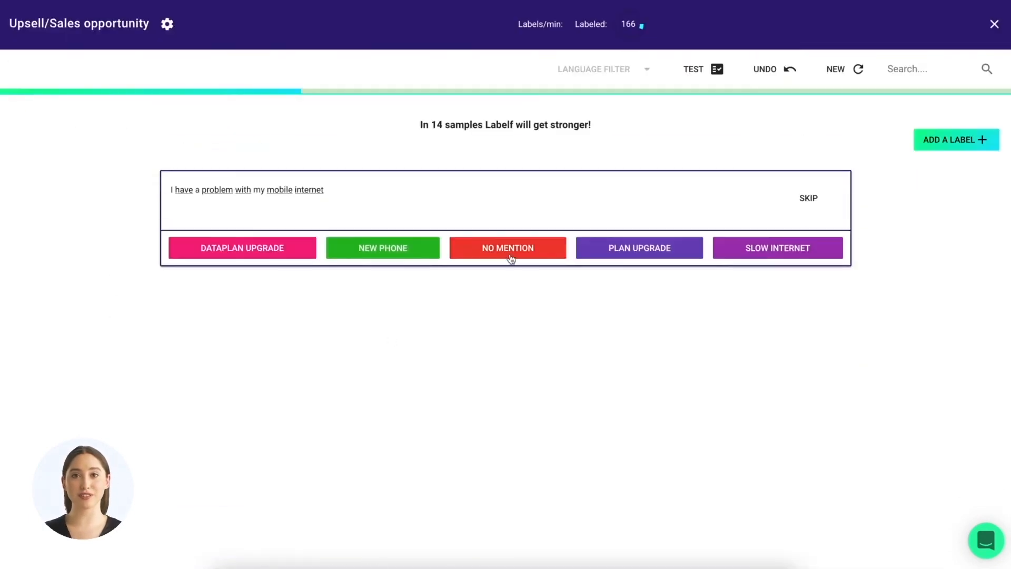
left_click(510, 258)
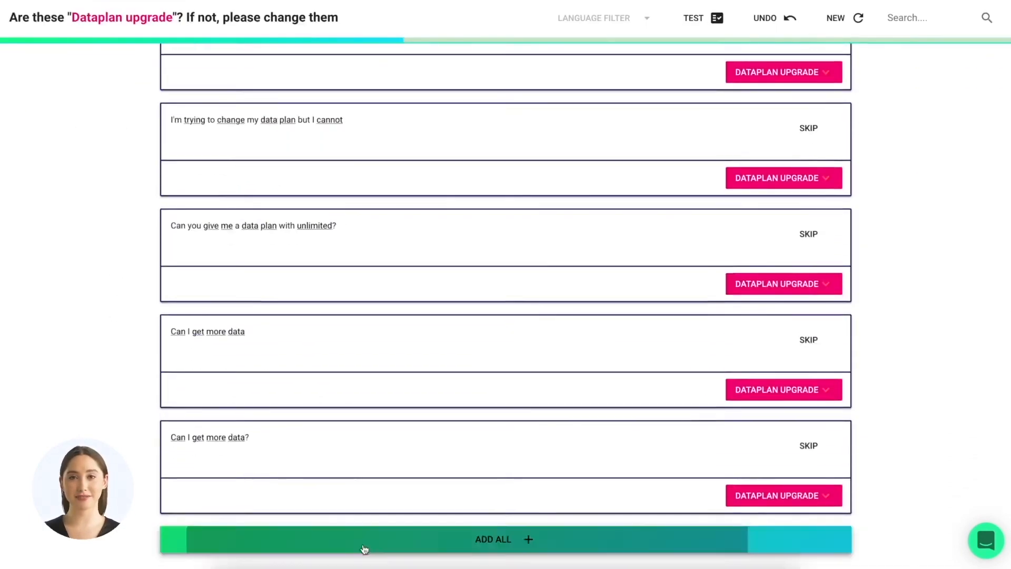